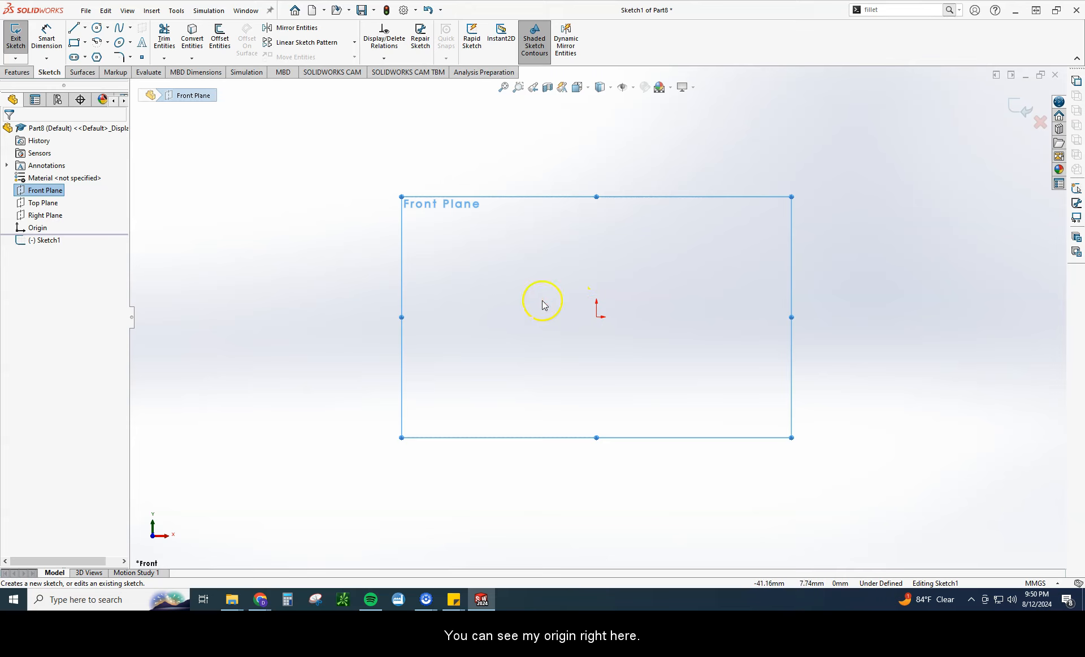
# Draw a vertical construction centerline of infinite length through the origin
pyautogui.click(85, 27)
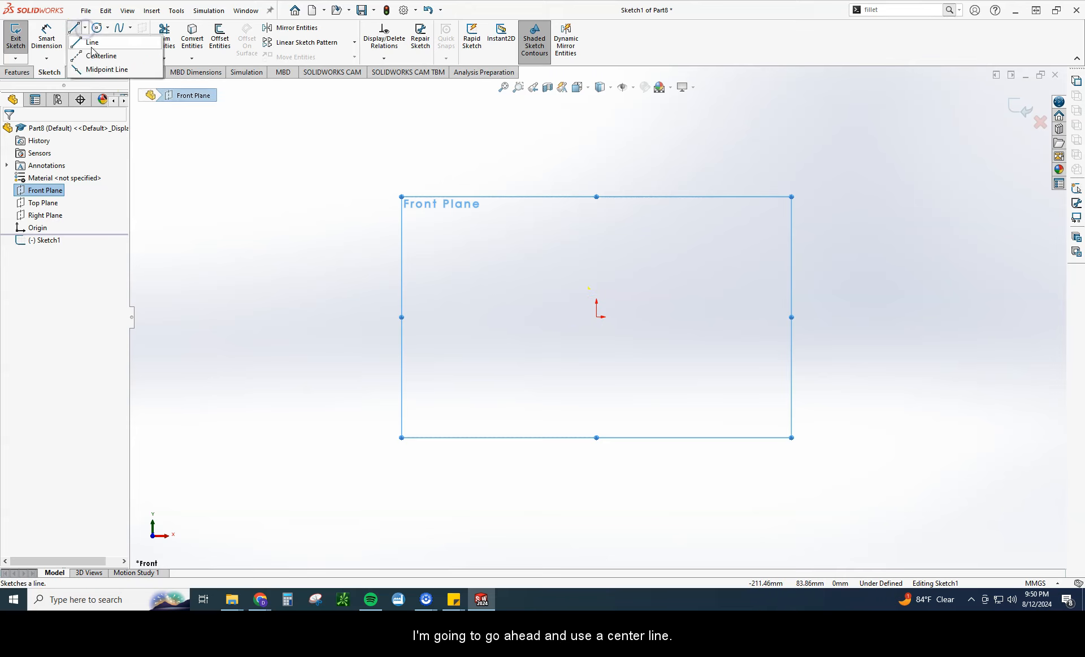
pyautogui.click(96, 56)
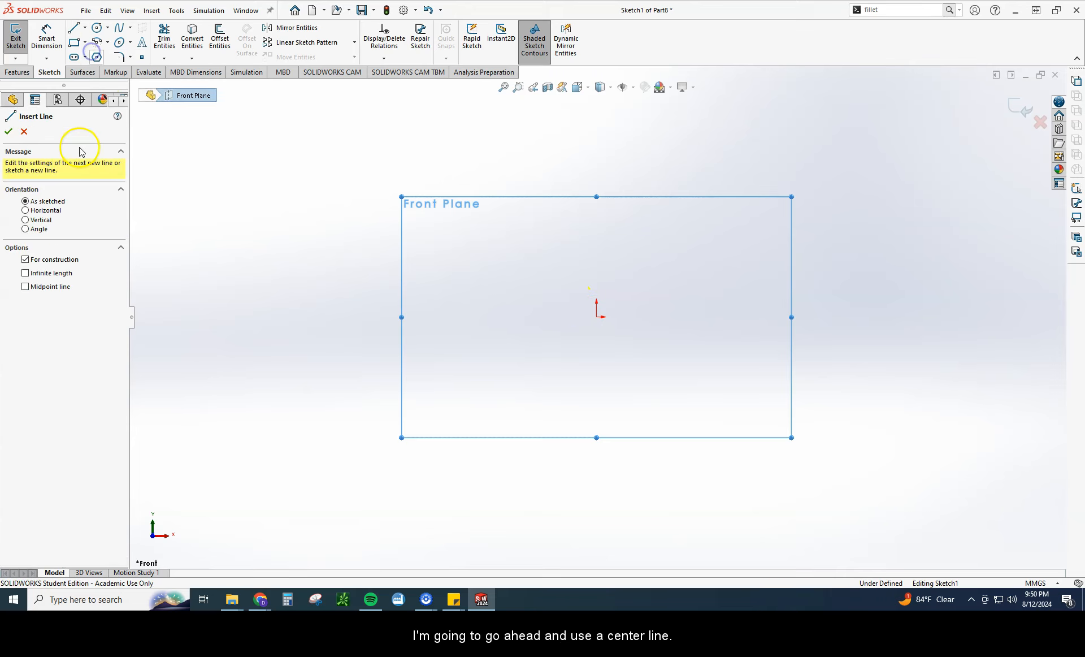
pyautogui.click(40, 220)
pyautogui.click(26, 273)
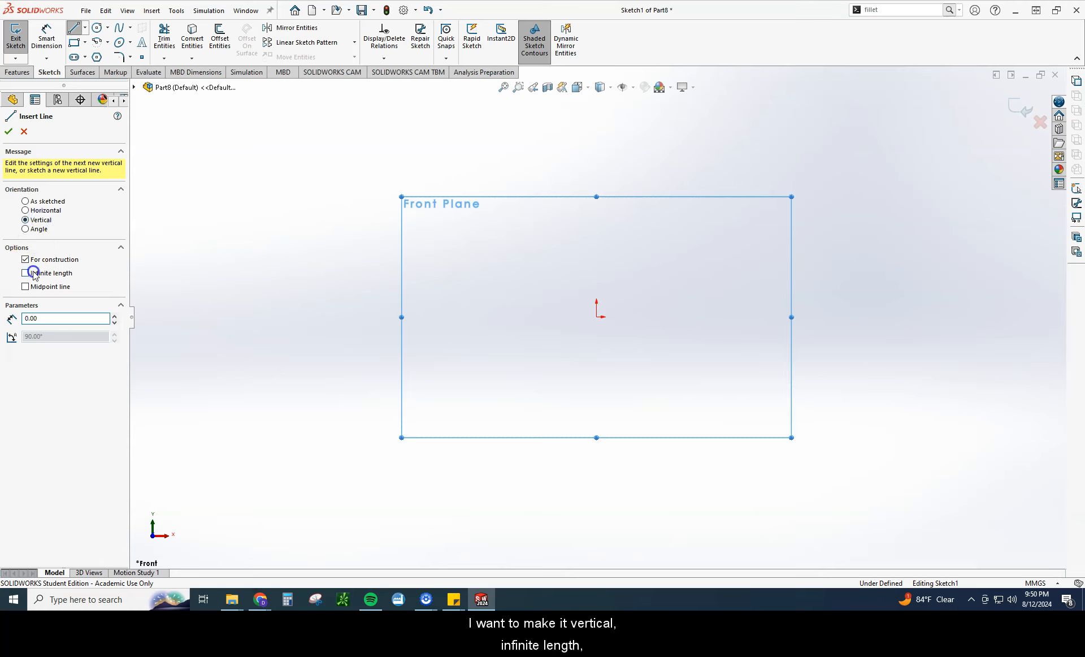
pyautogui.click(596, 317)
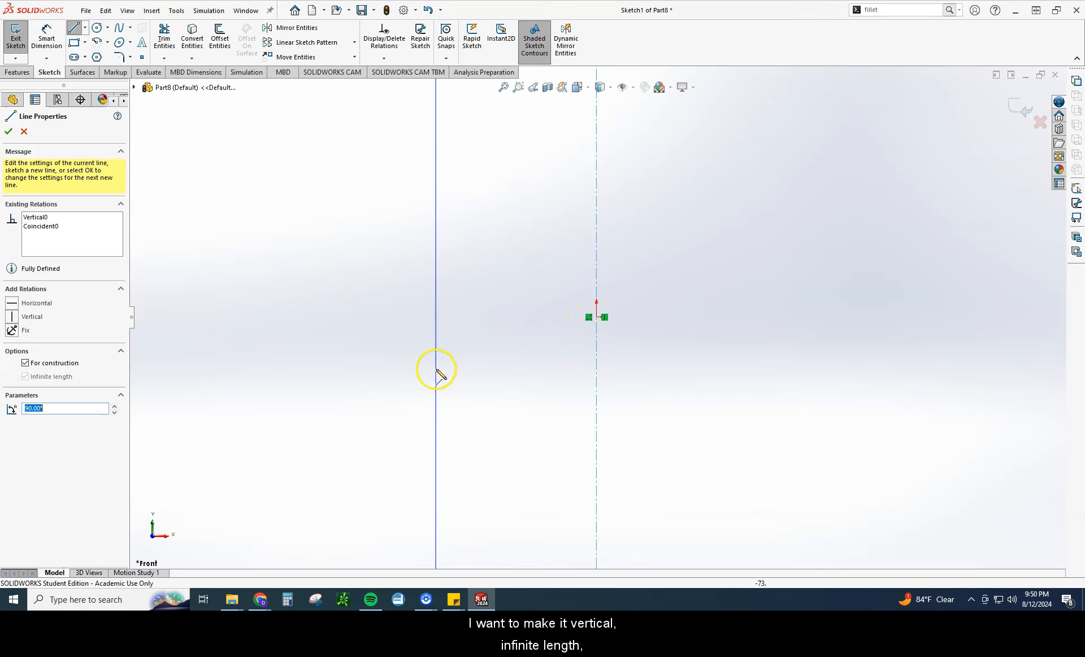
pyautogui.click(6, 133)
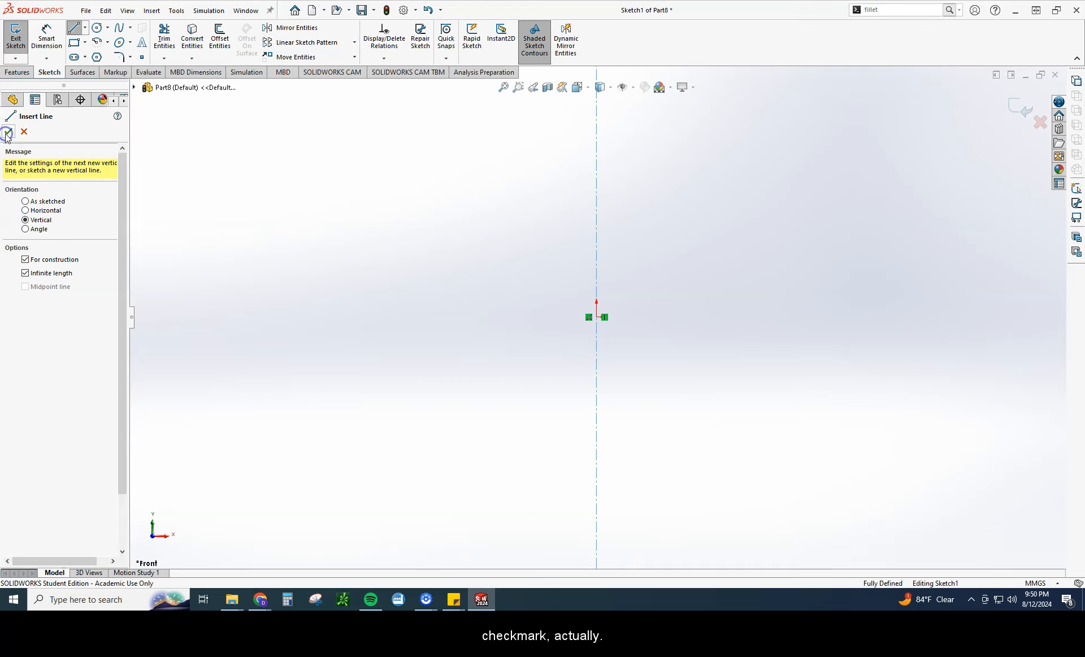
pyautogui.click(8, 132)
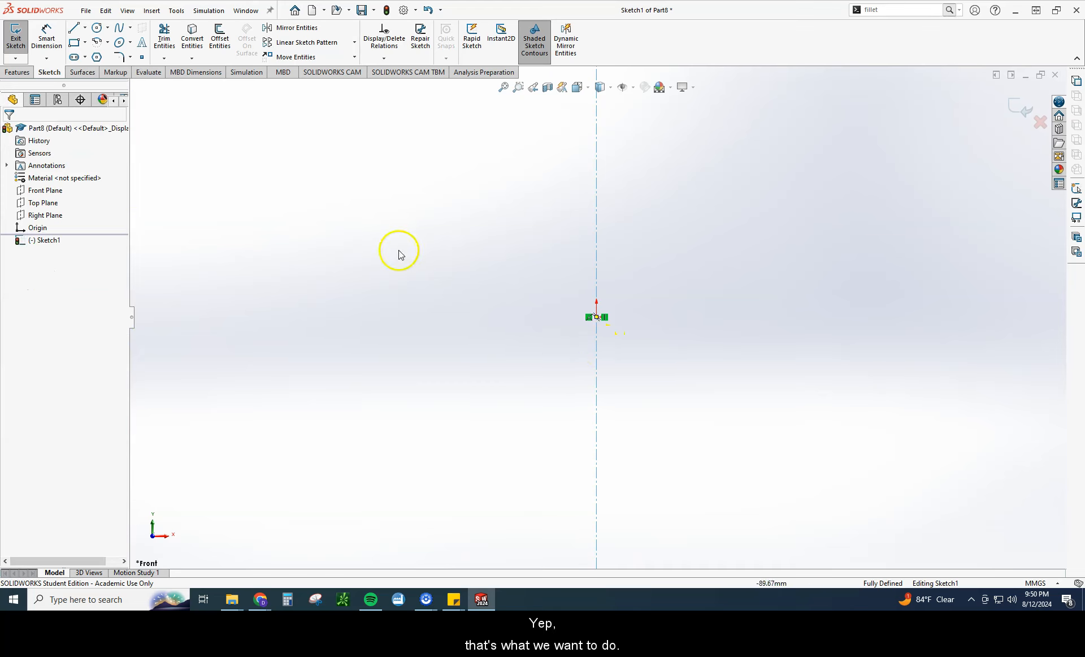
pyautogui.click(523, 283)
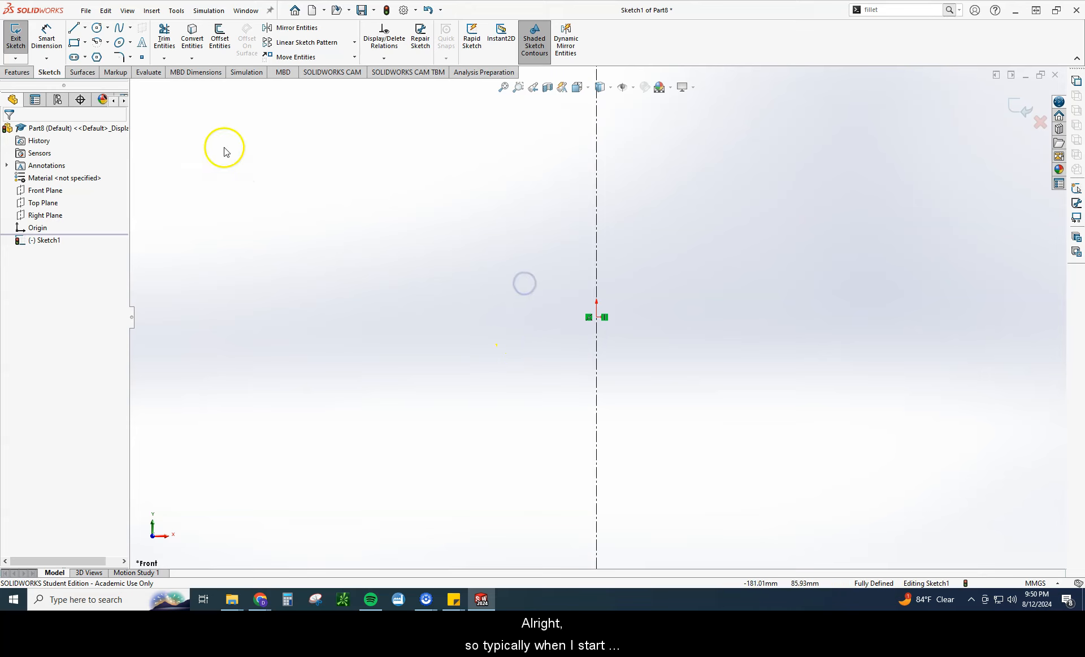
# Sketch an open six-line wing profile right of the centerline, starting at the origin with a line about 64 mm long and ending on the centerline
pyautogui.click(73, 33)
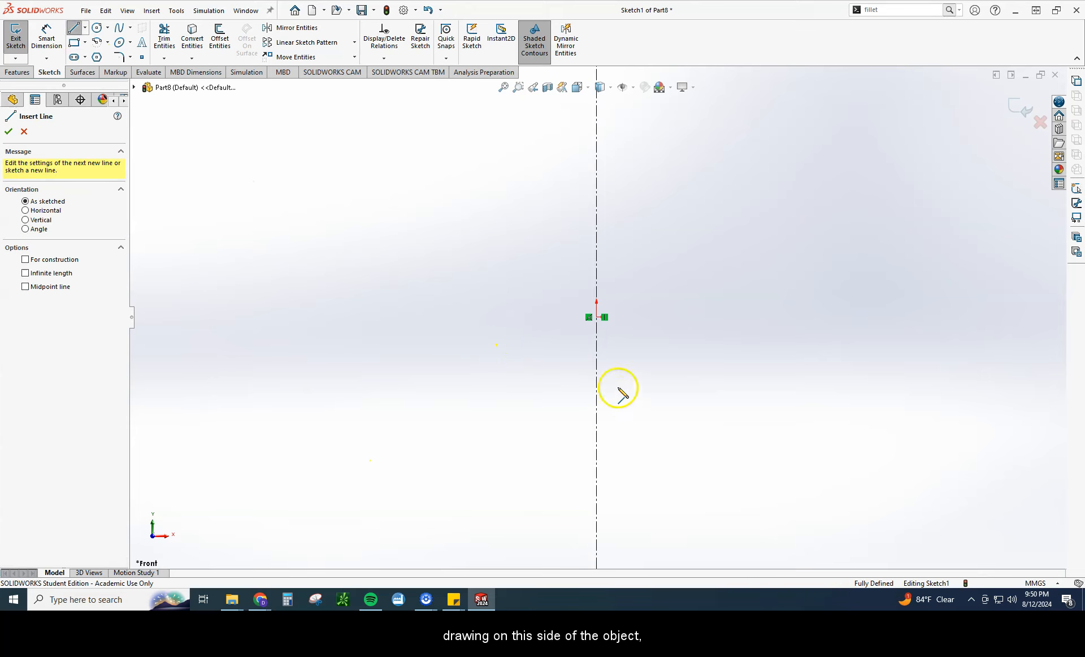
pyautogui.click(597, 317)
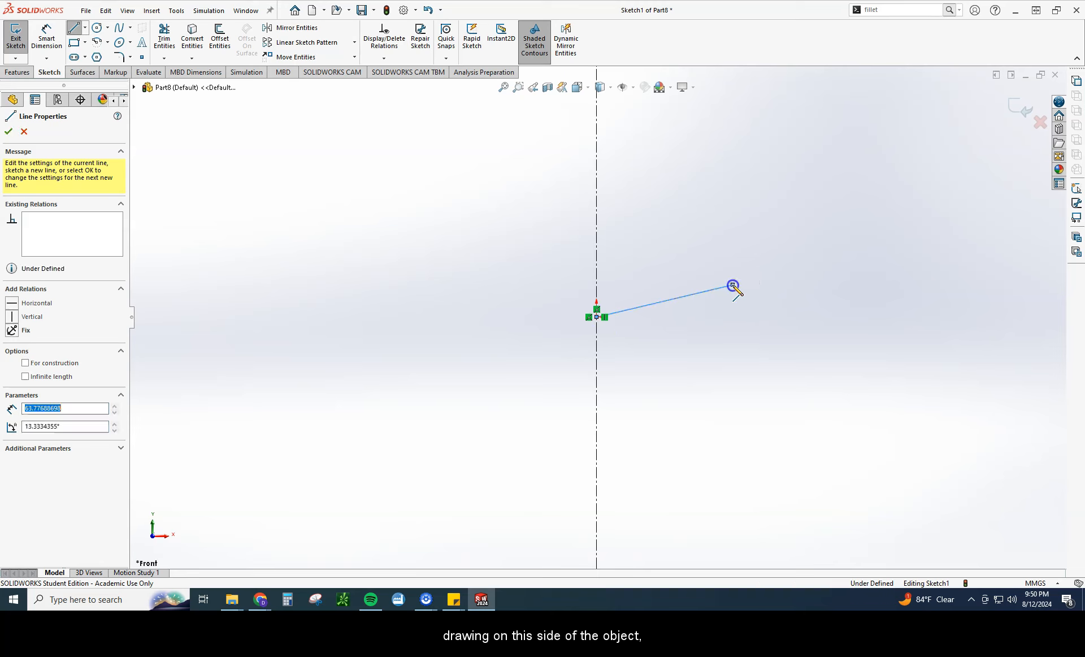
pyautogui.click(732, 285)
pyautogui.click(807, 205)
pyautogui.click(931, 176)
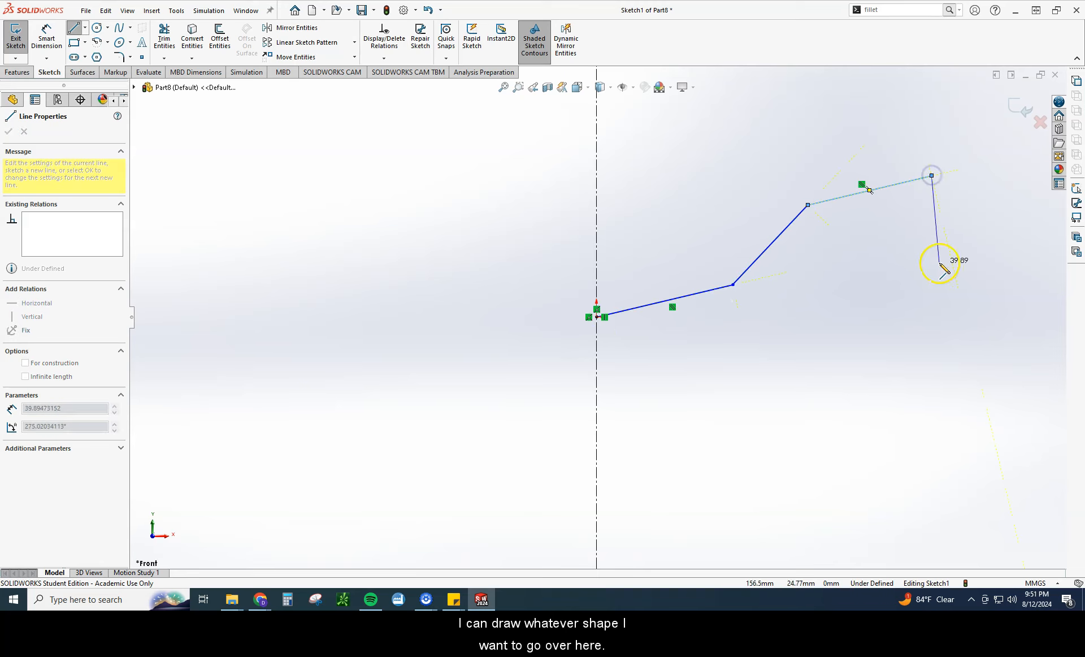
pyautogui.click(952, 127)
pyautogui.click(713, 137)
pyautogui.click(597, 159)
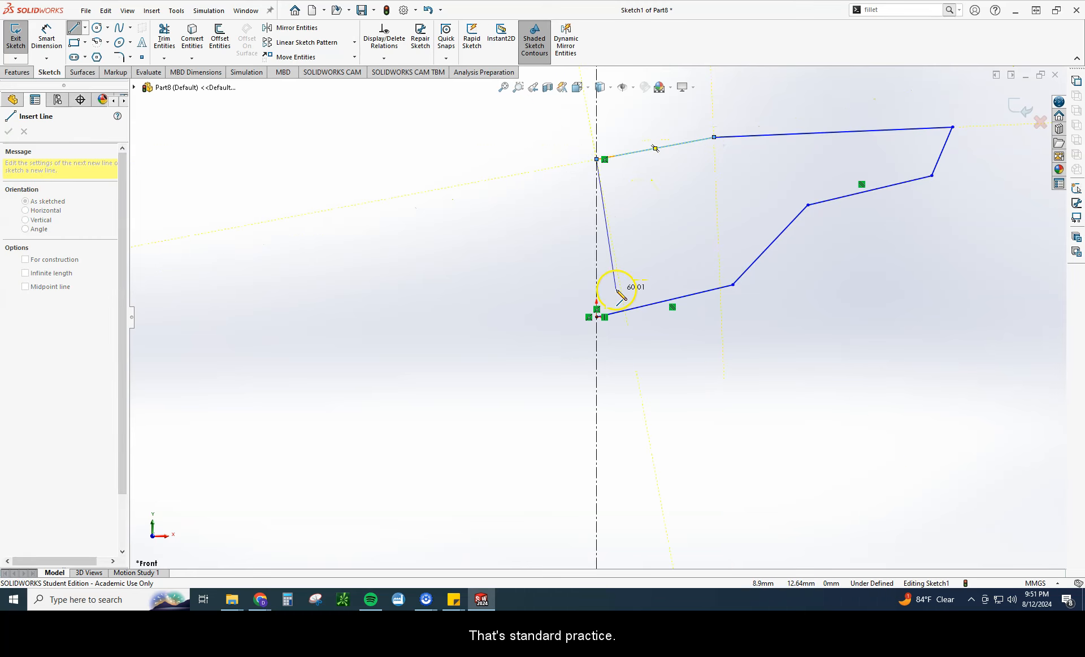
pyautogui.press('Escape')
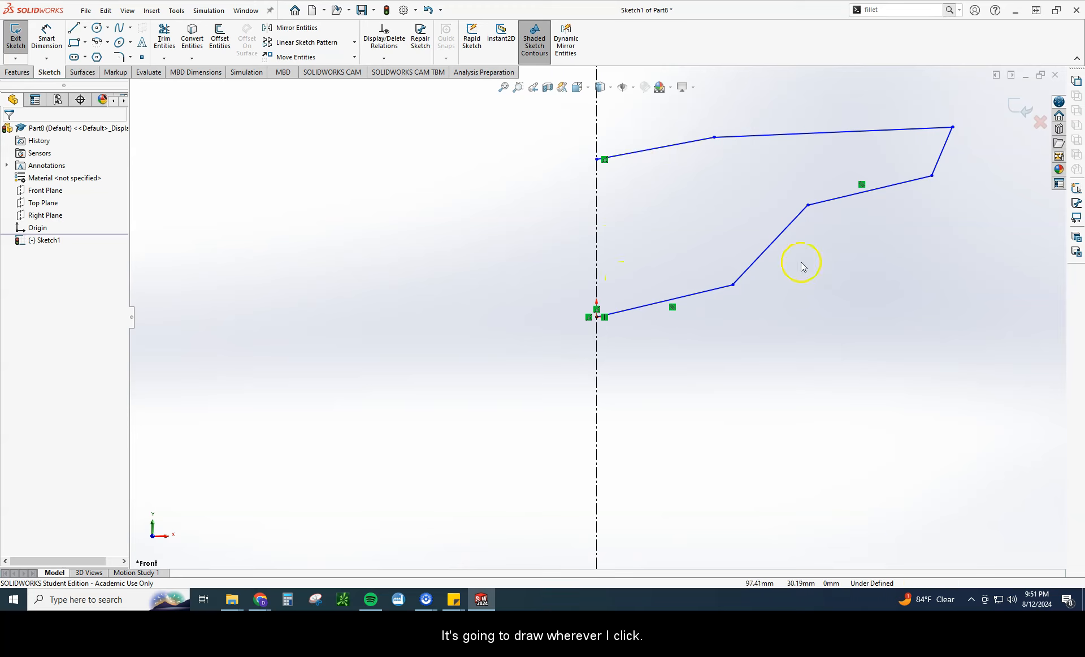
# Mirror a copy of the six wing profile lines about the vertical centerline
pyautogui.press('z')
pyautogui.press('z')
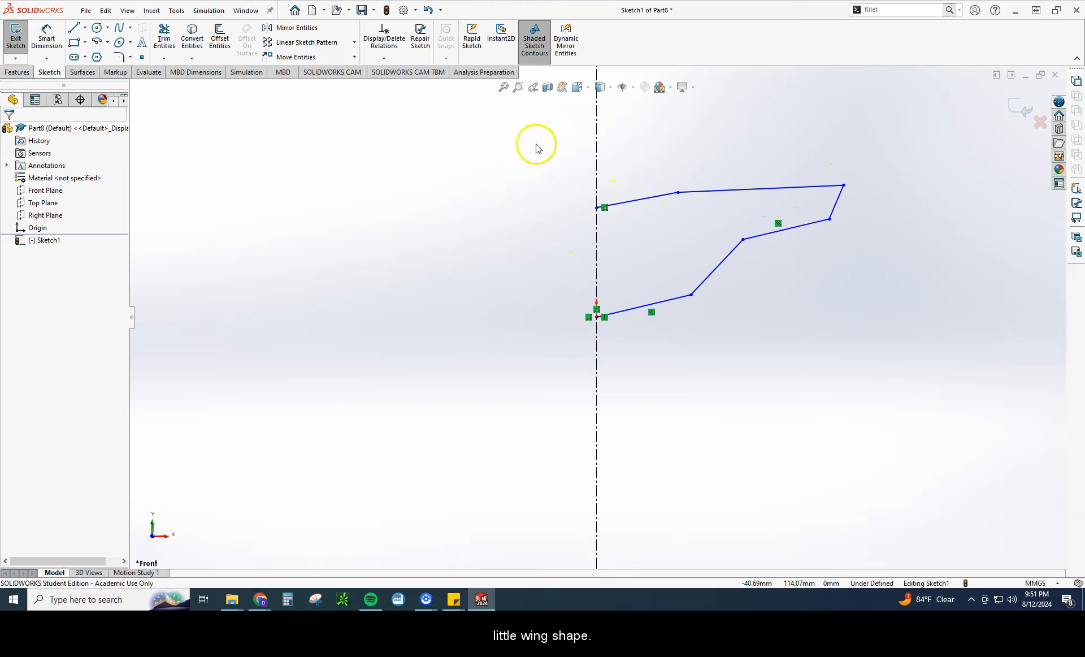
pyautogui.moveTo(516, 135)
pyautogui.mouseDown()
pyautogui.moveTo(889, 317)
pyautogui.moveTo(914, 341)
pyautogui.mouseUp()
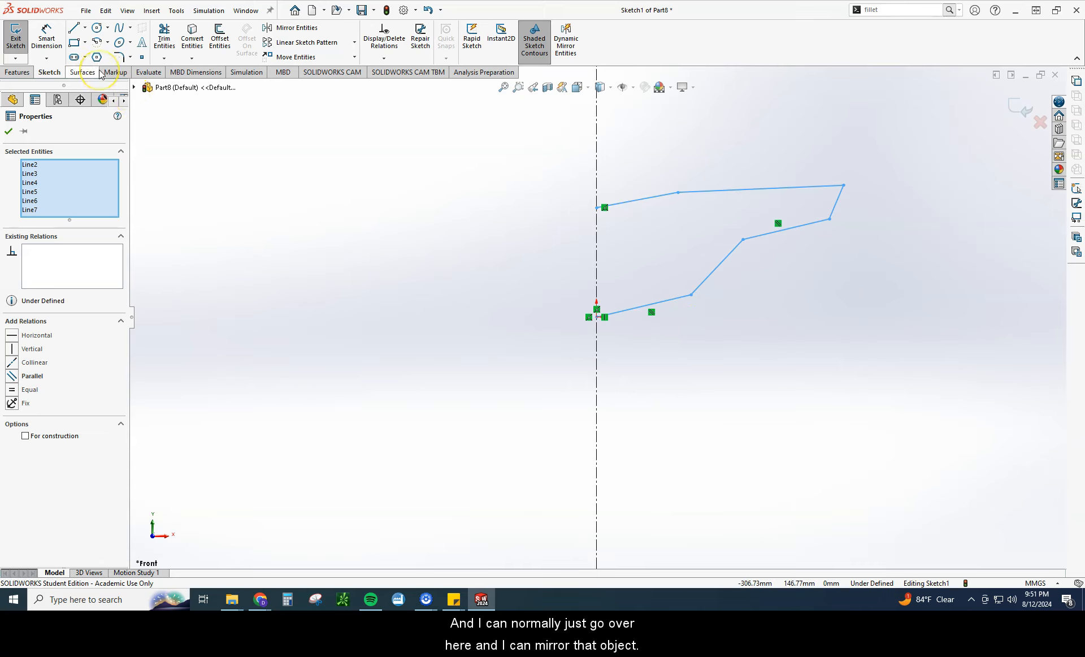
pyautogui.click(287, 31)
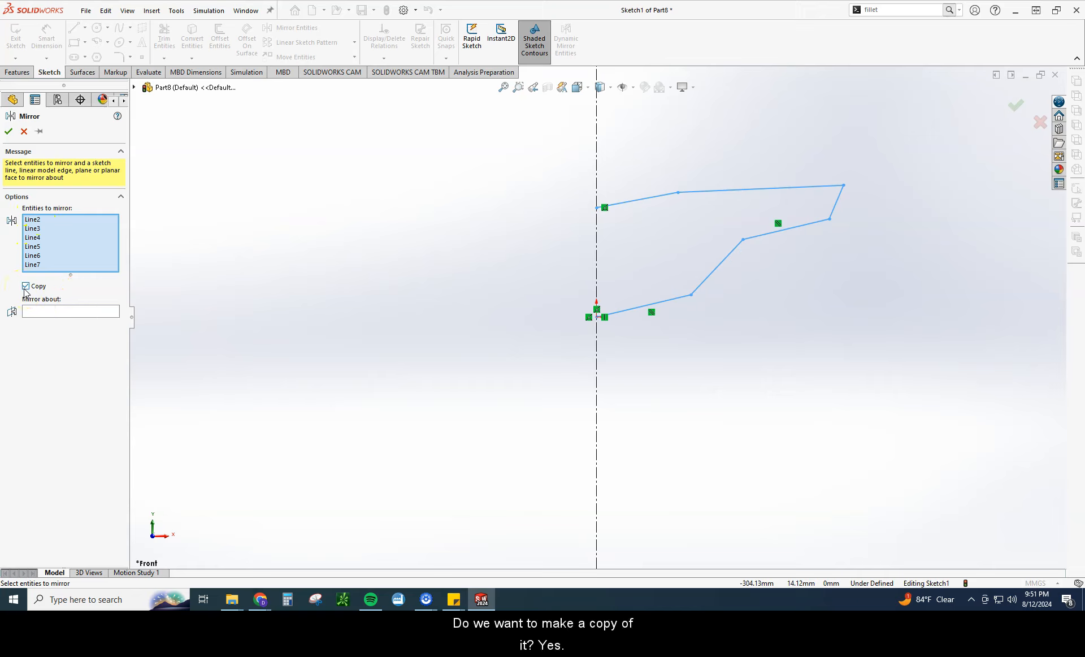
pyautogui.click(31, 312)
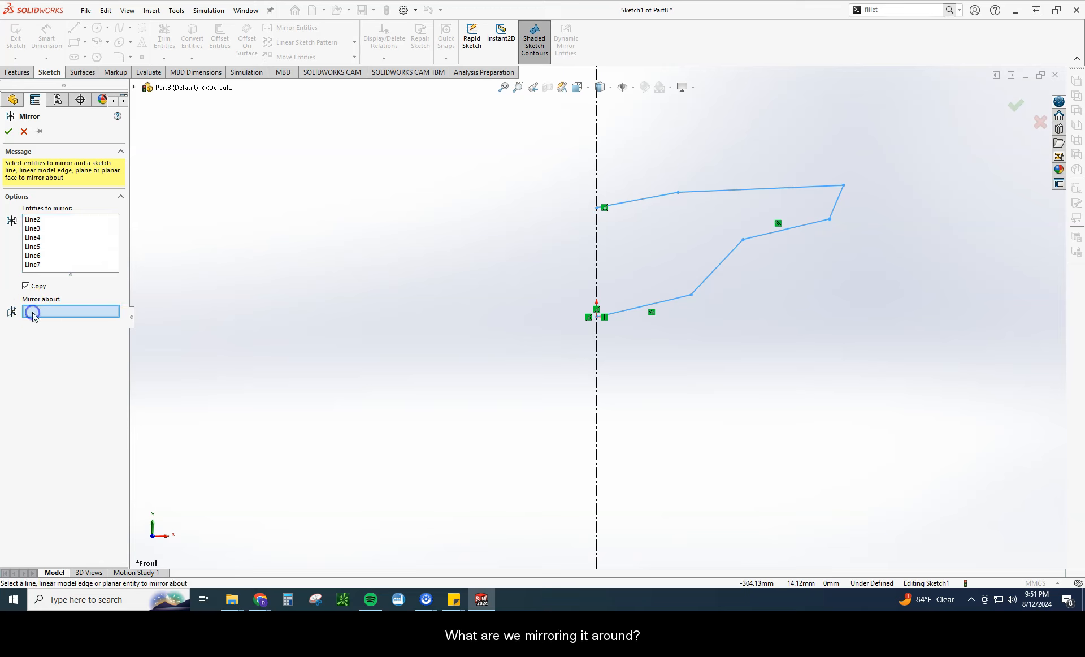
pyautogui.click(596, 265)
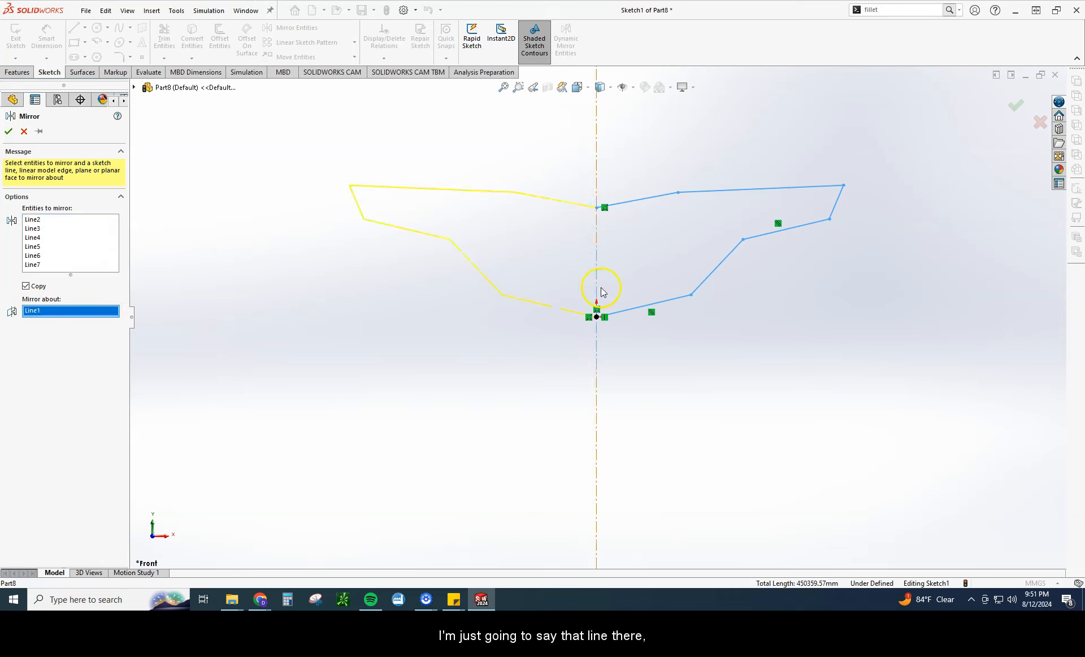
pyautogui.click(8, 134)
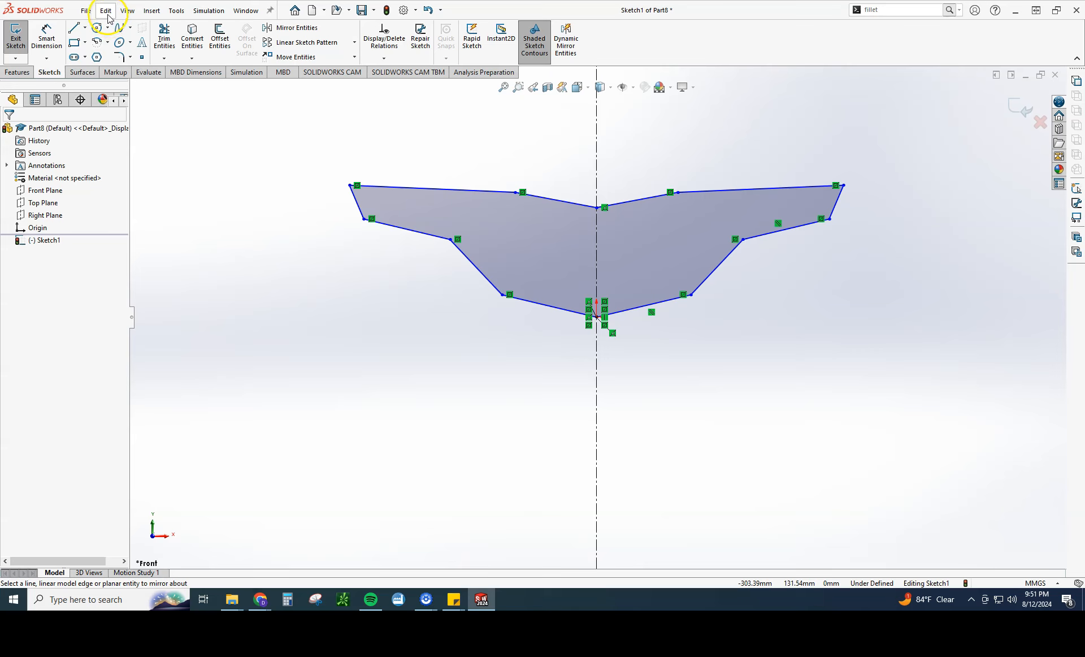
# Discard the wing sketch and start a new sketch on the Front Plane
pyautogui.click(1043, 124)
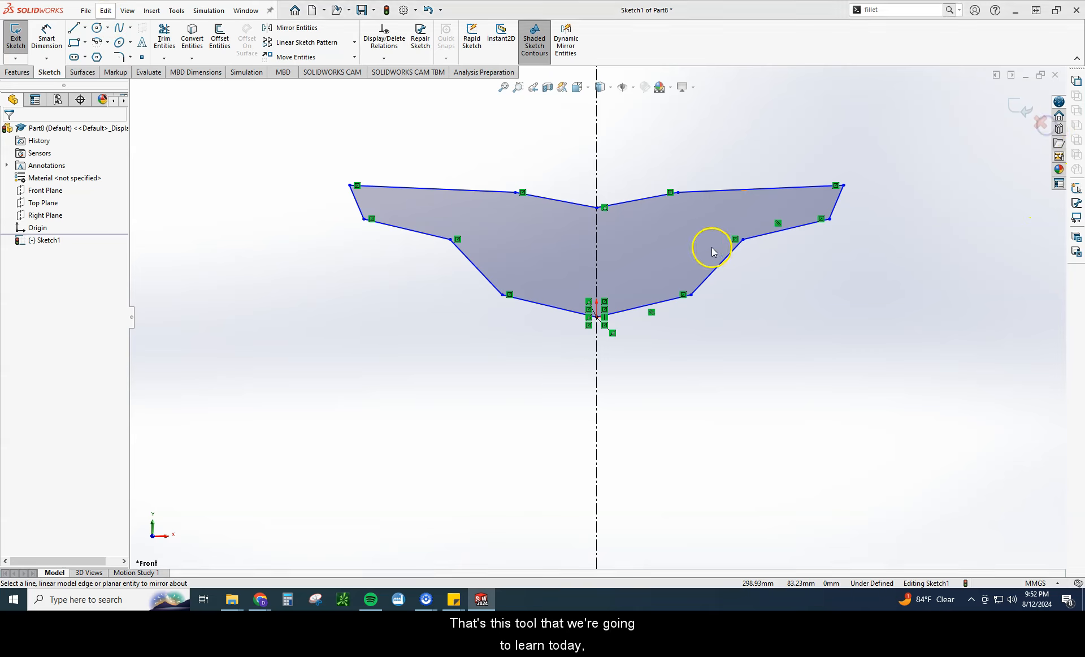
pyautogui.click(547, 305)
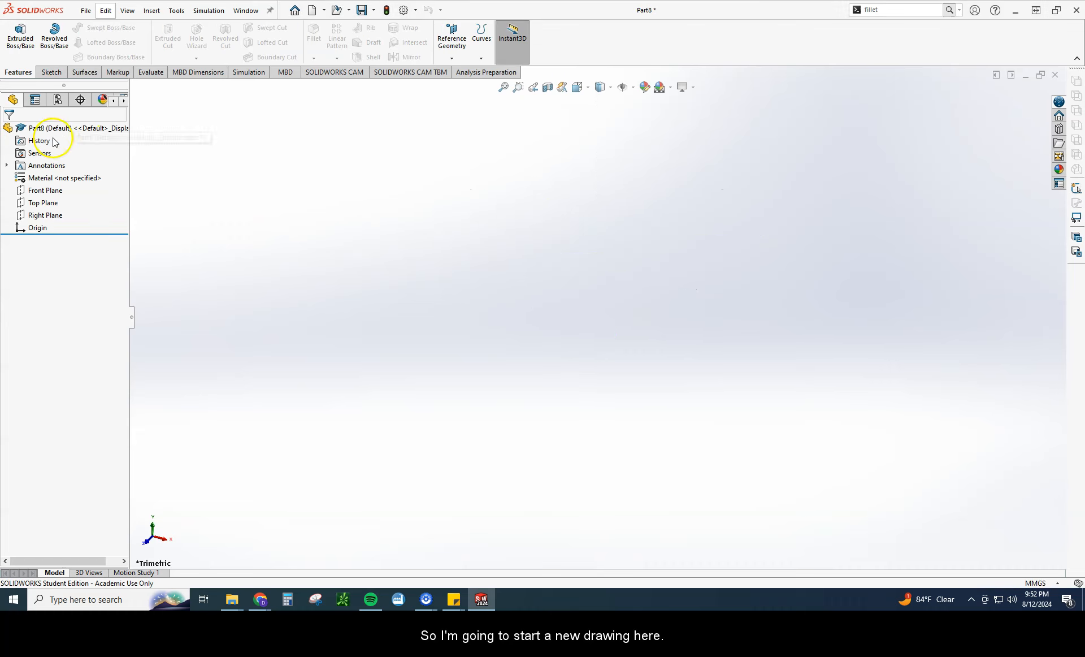
pyautogui.click(44, 188)
pyautogui.click(52, 171)
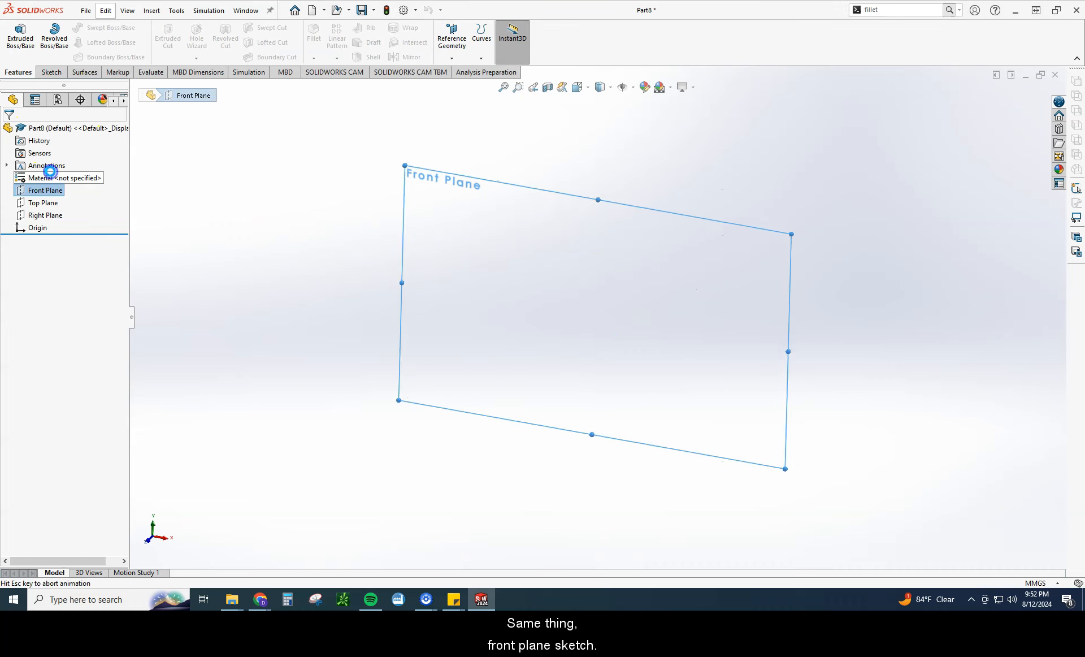
# Draw a horizontal construction centerline of infinite length through the origin
pyautogui.click(84, 29)
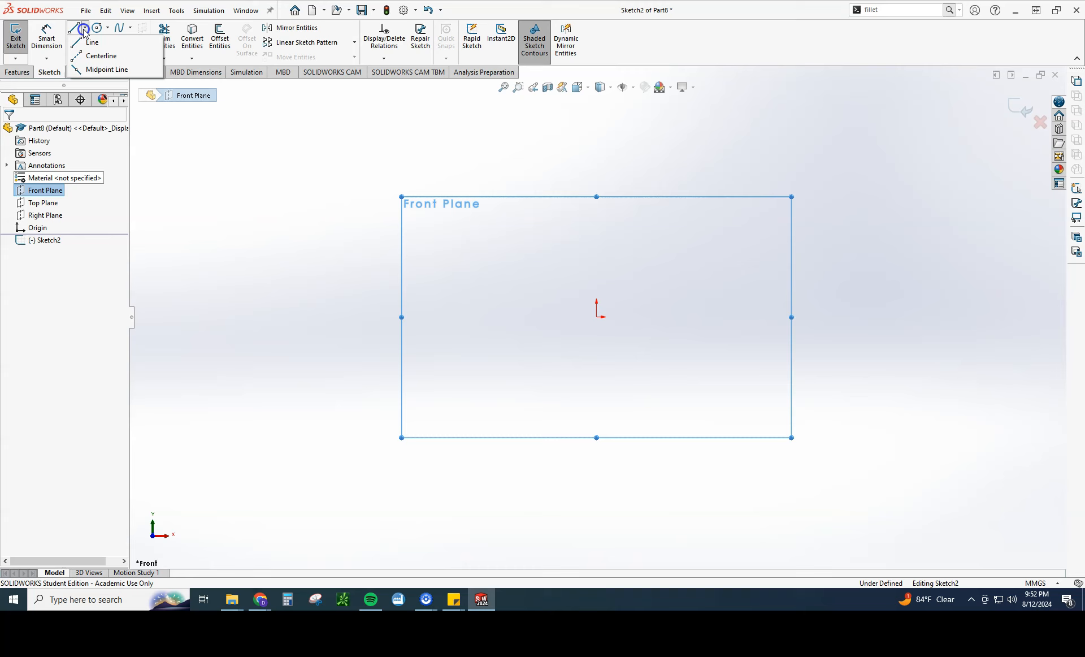
pyautogui.click(98, 55)
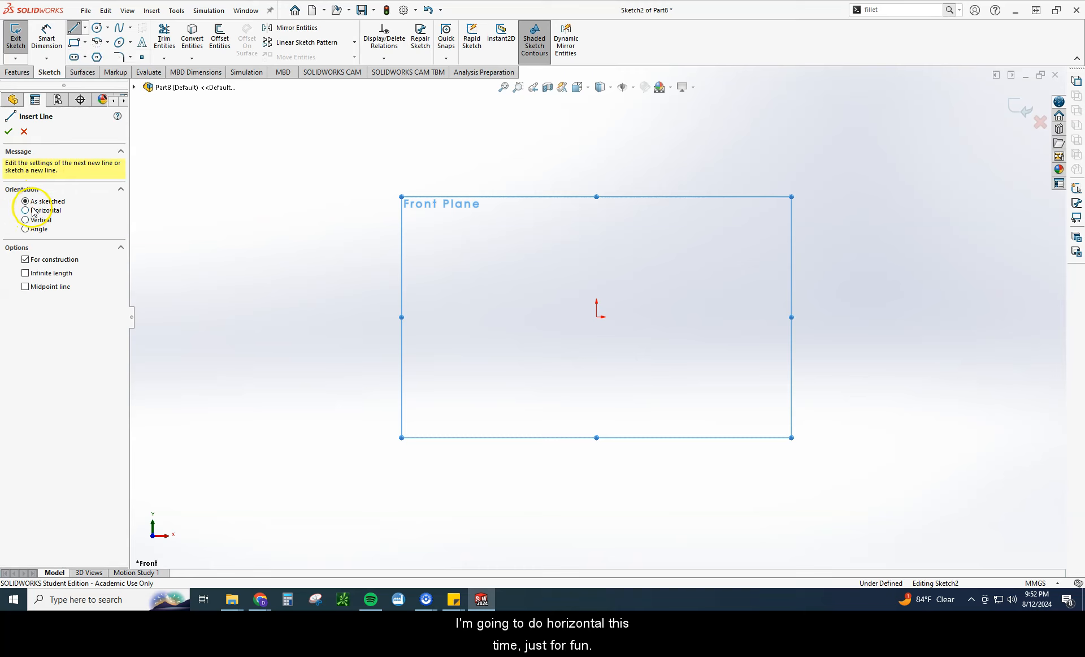
pyautogui.click(26, 210)
pyautogui.click(25, 279)
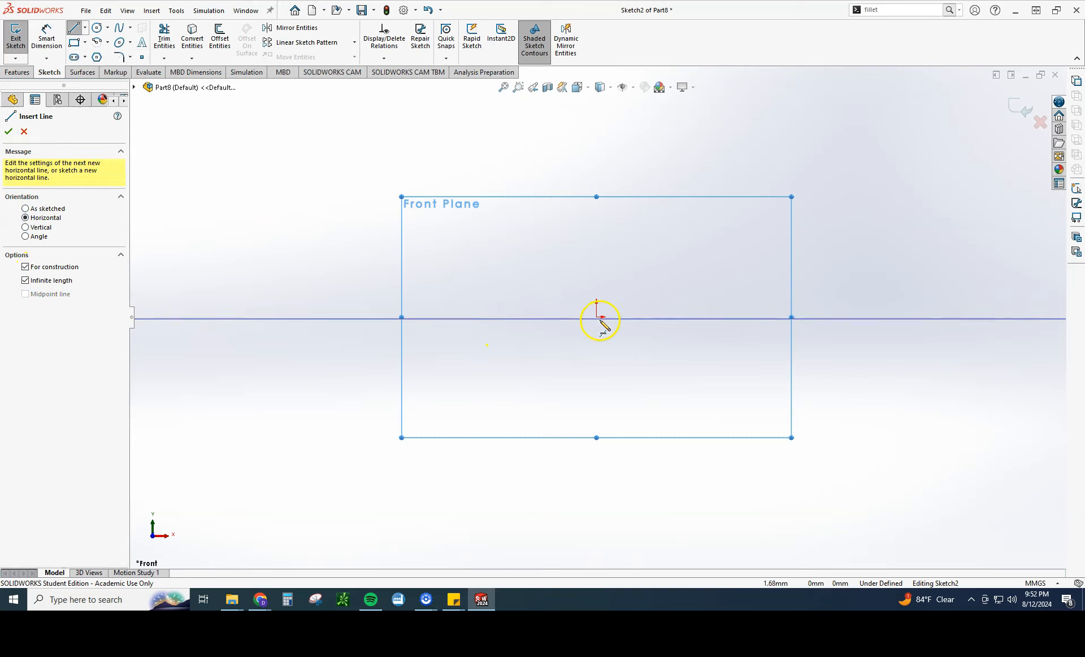
pyautogui.click(597, 317)
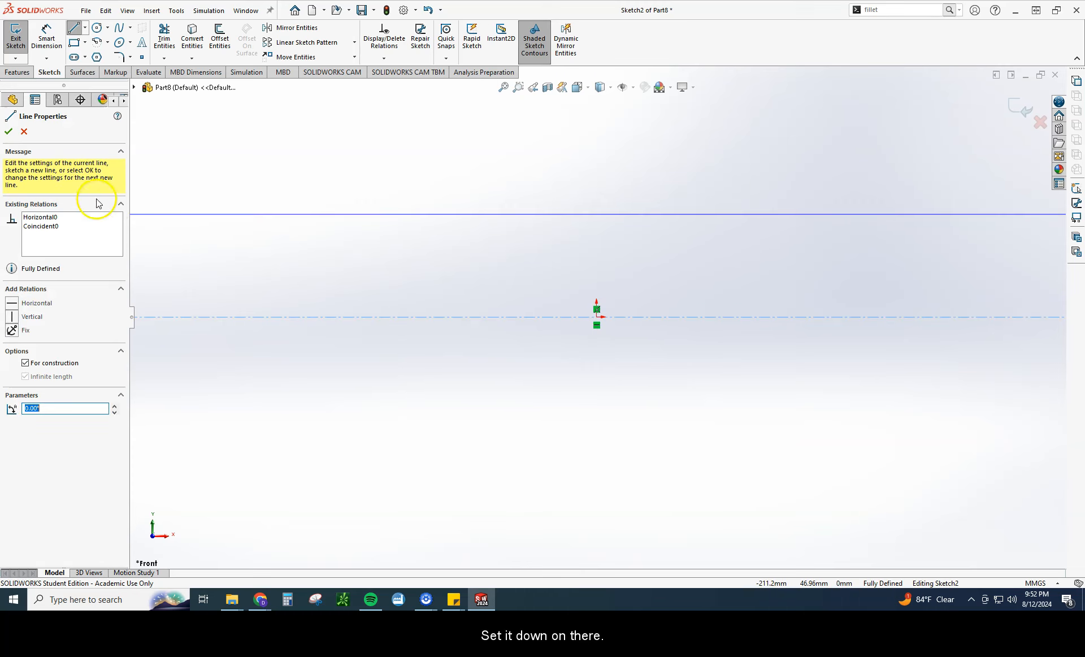
pyautogui.click(9, 132)
pyautogui.click(10, 132)
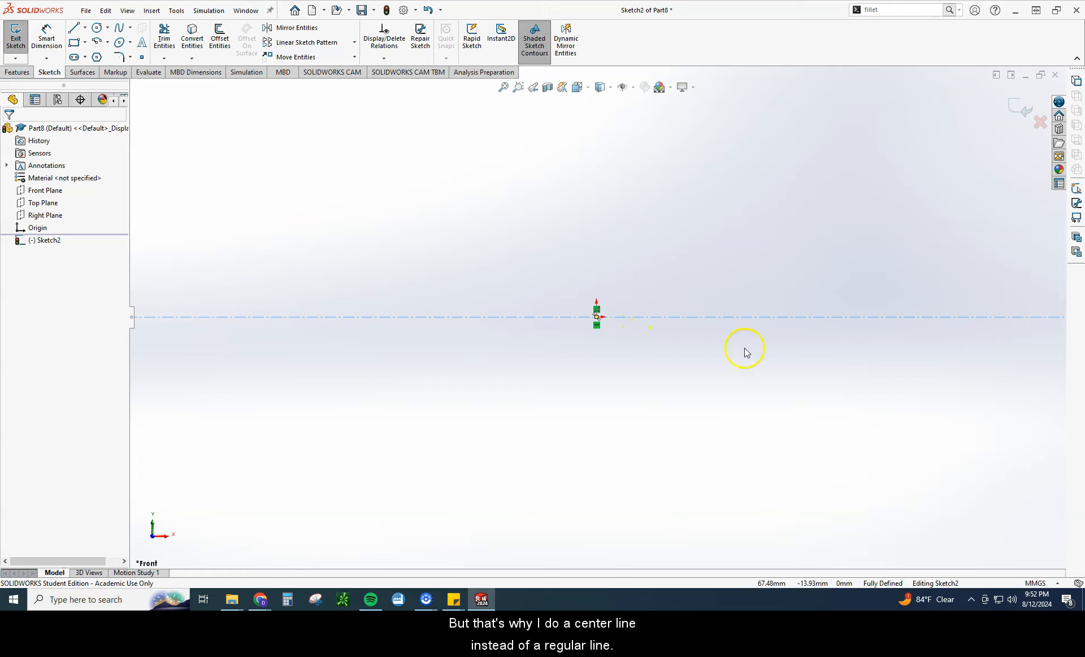
pyautogui.click(693, 388)
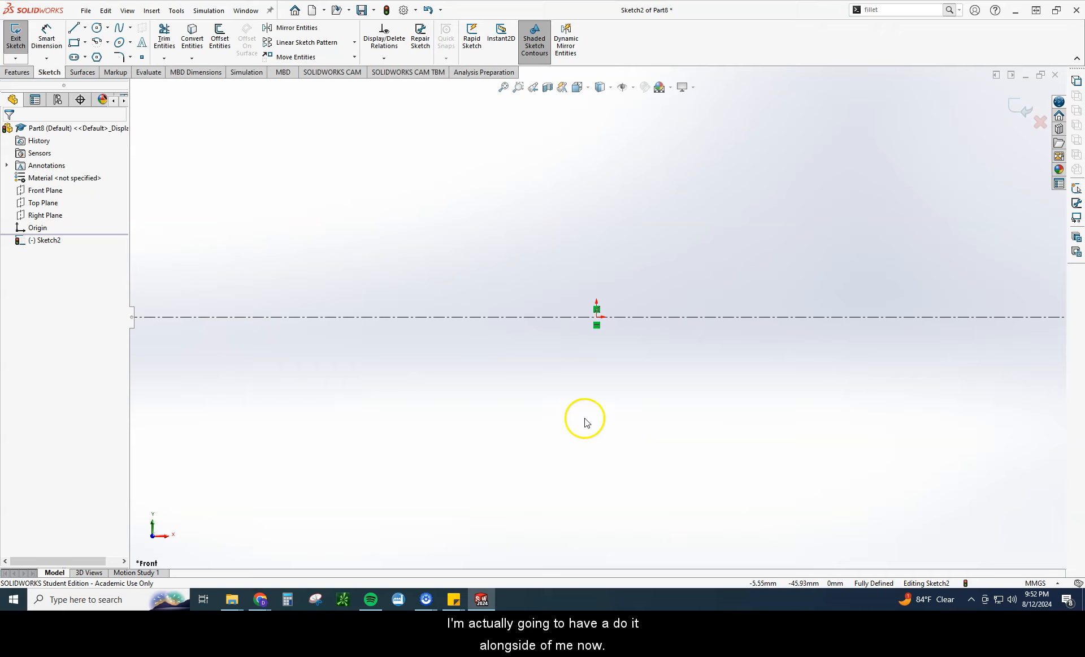
pyautogui.click(672, 321)
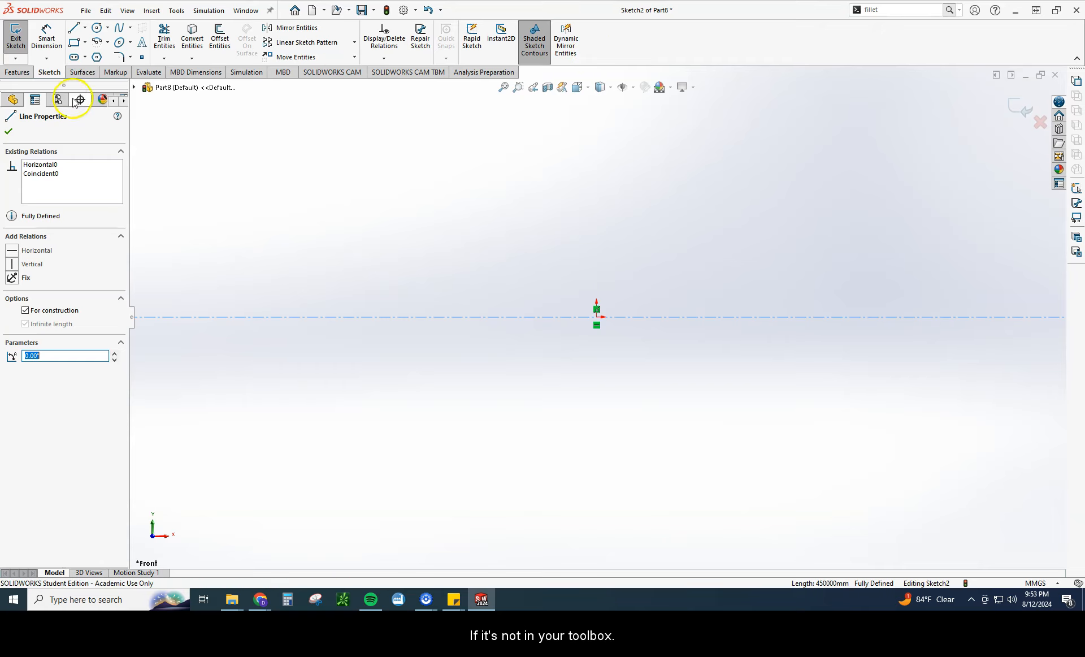
pyautogui.click(11, 134)
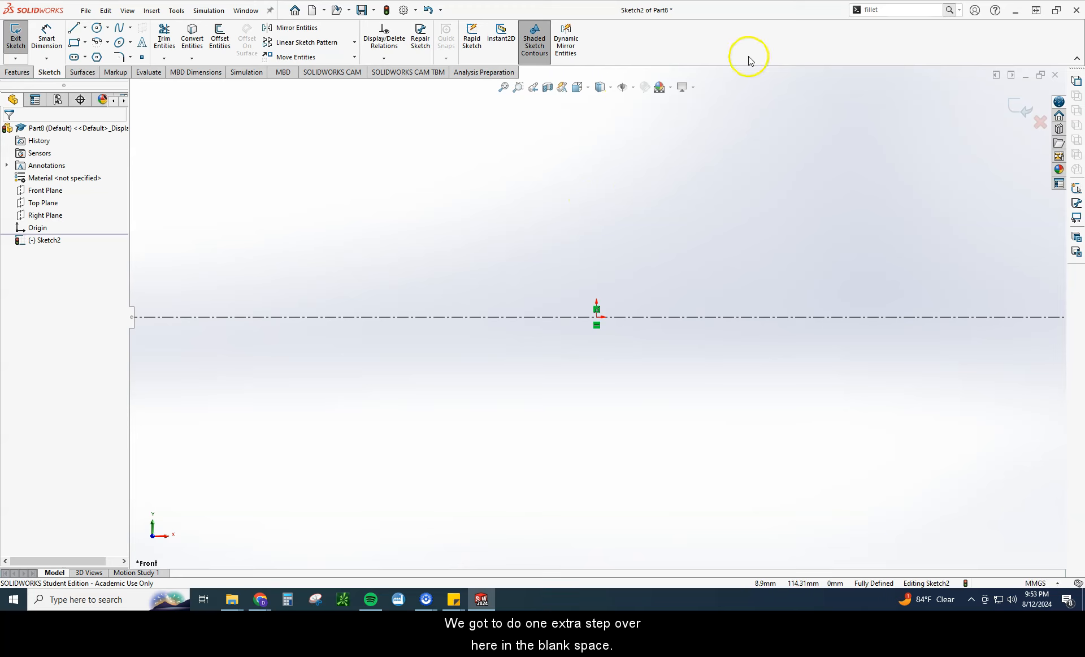
# Customize the Sketch tools by adding the Dynamic Mirror Entities command from the Sketch category, and accept the customization
pyautogui.rightClick(613, 49)
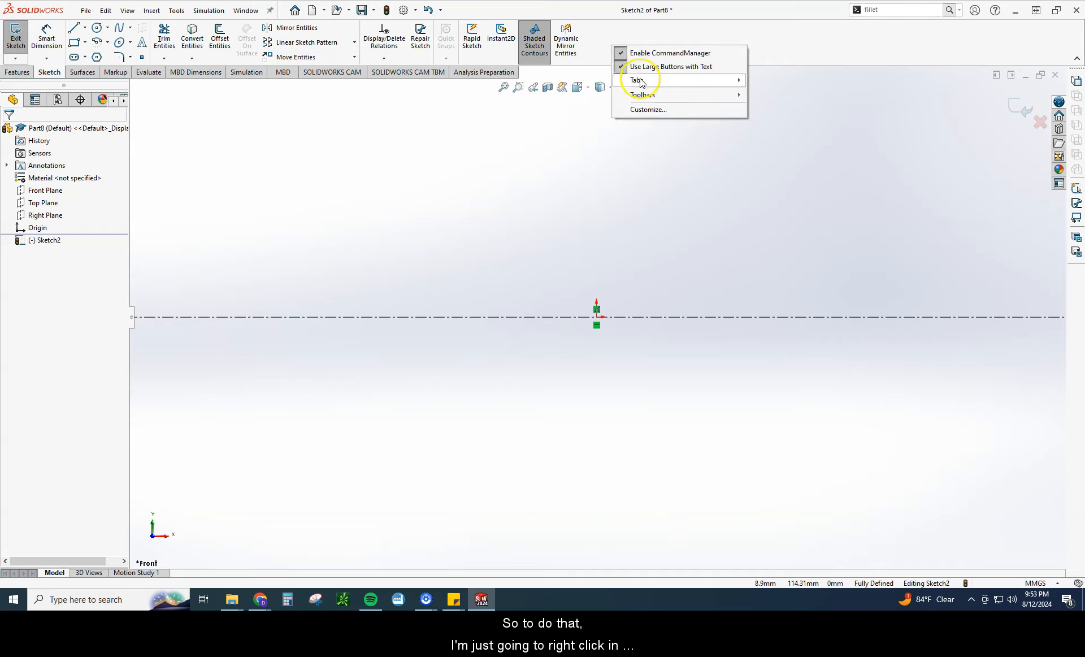
pyautogui.click(647, 109)
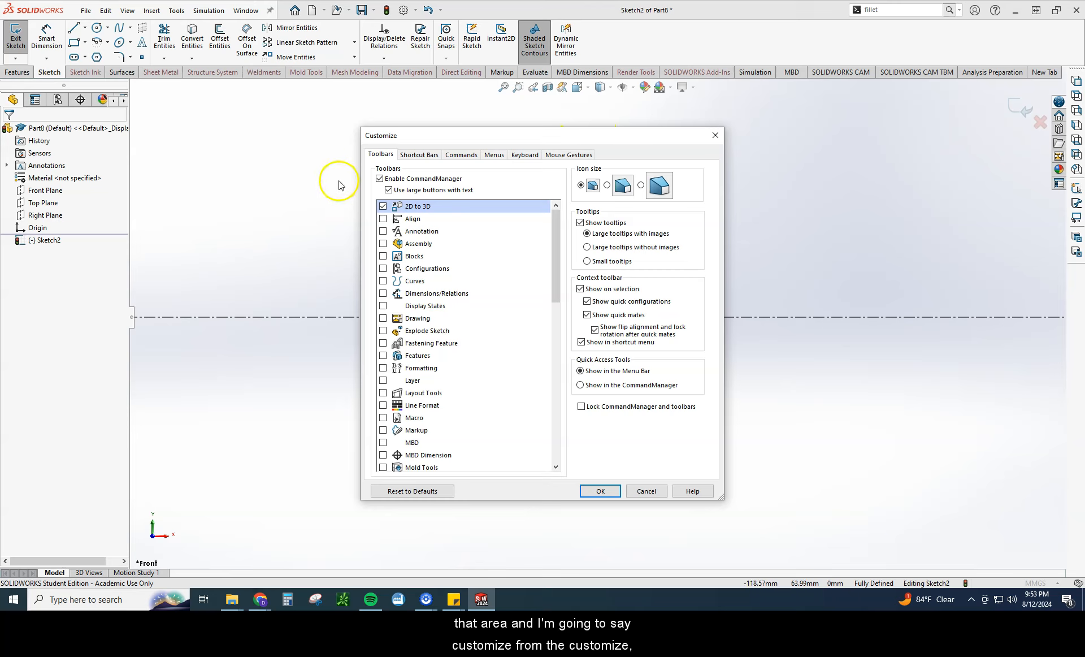
pyautogui.click(459, 158)
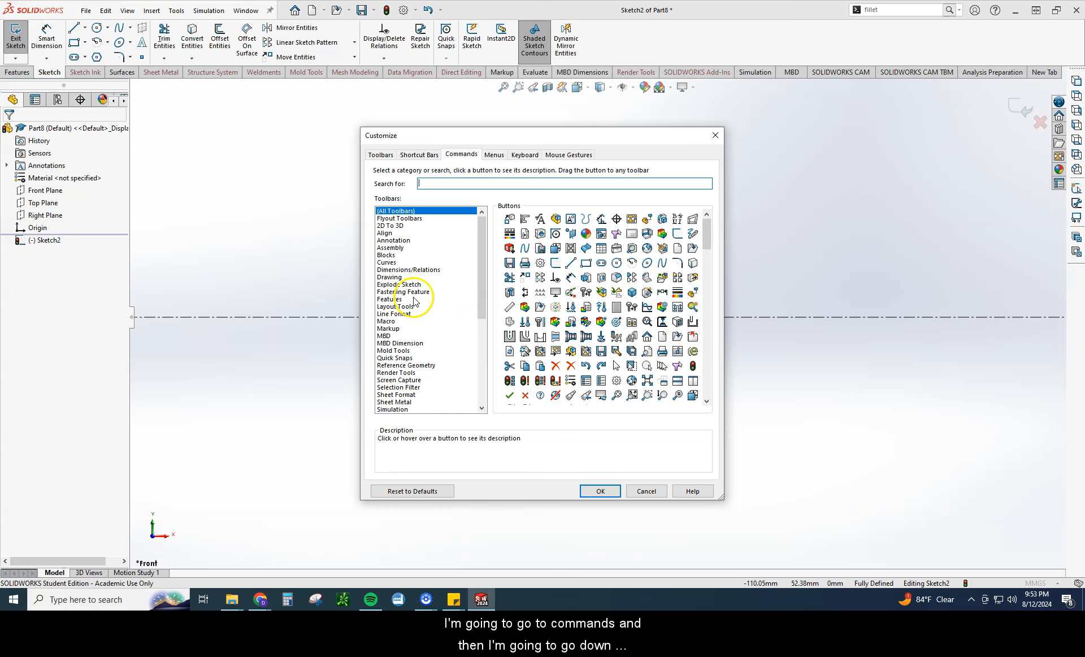
pyautogui.moveTo(483, 314); pyautogui.dragTo(480, 333)
pyautogui.click(389, 373)
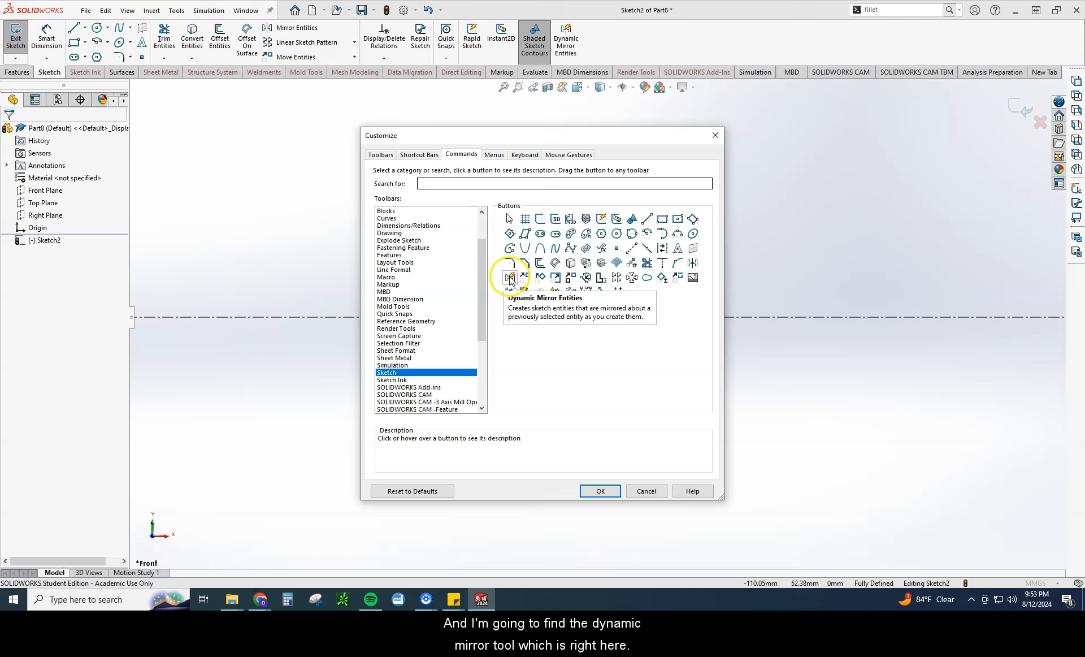
pyautogui.moveTo(511, 277)
pyautogui.mouseDown()
pyautogui.moveTo(621, 117)
pyautogui.moveTo(629, 48)
pyautogui.mouseUp()
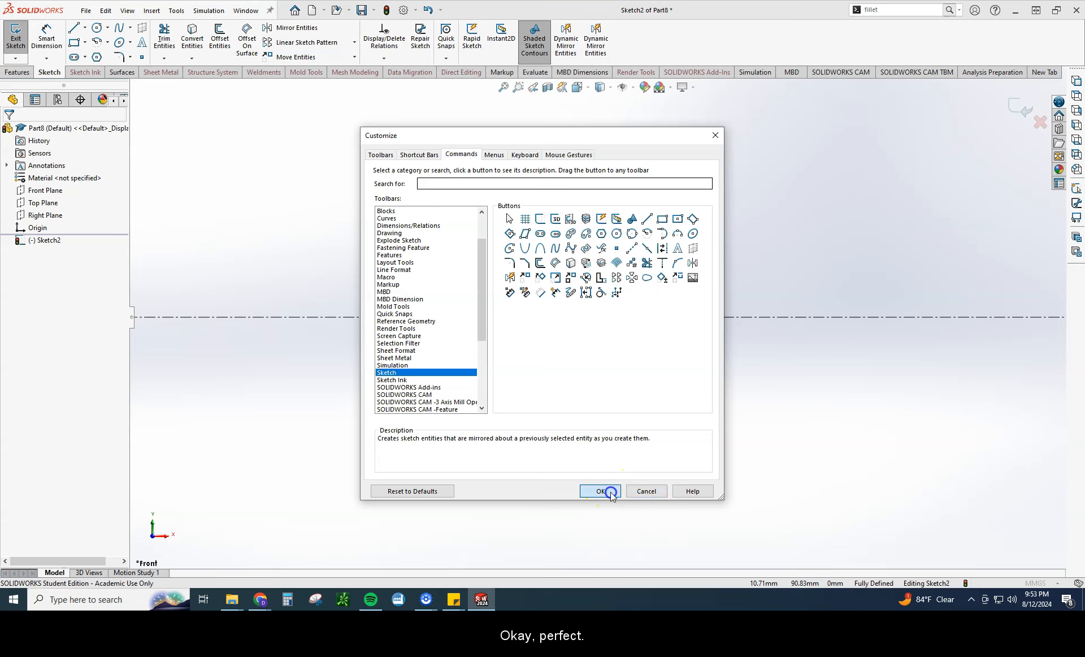
pyautogui.click(602, 490)
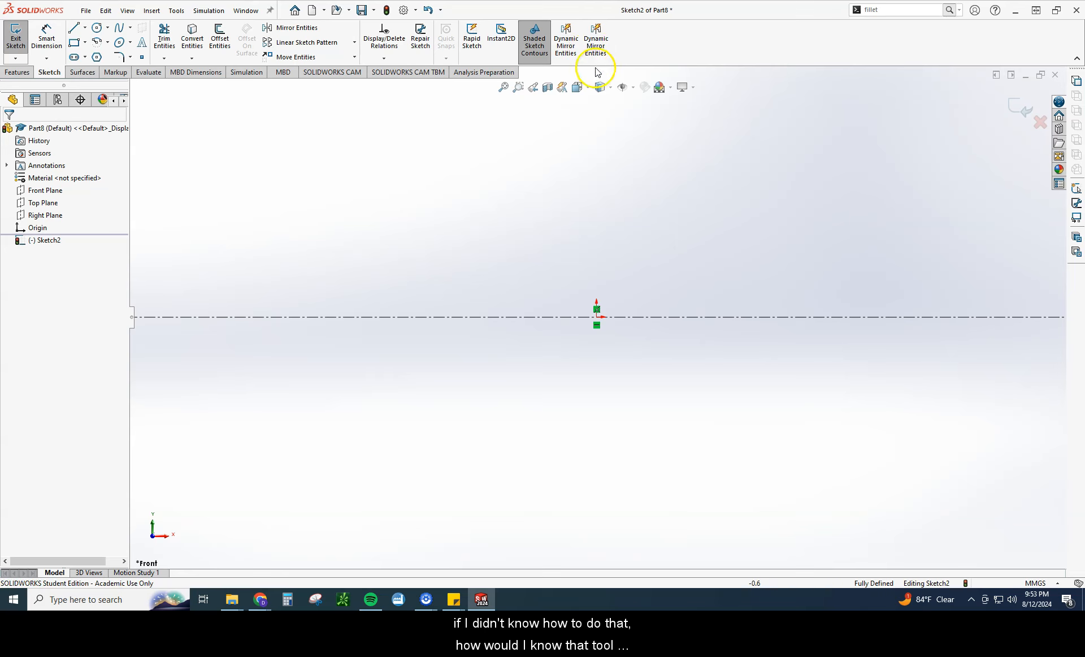
pyautogui.click(176, 11)
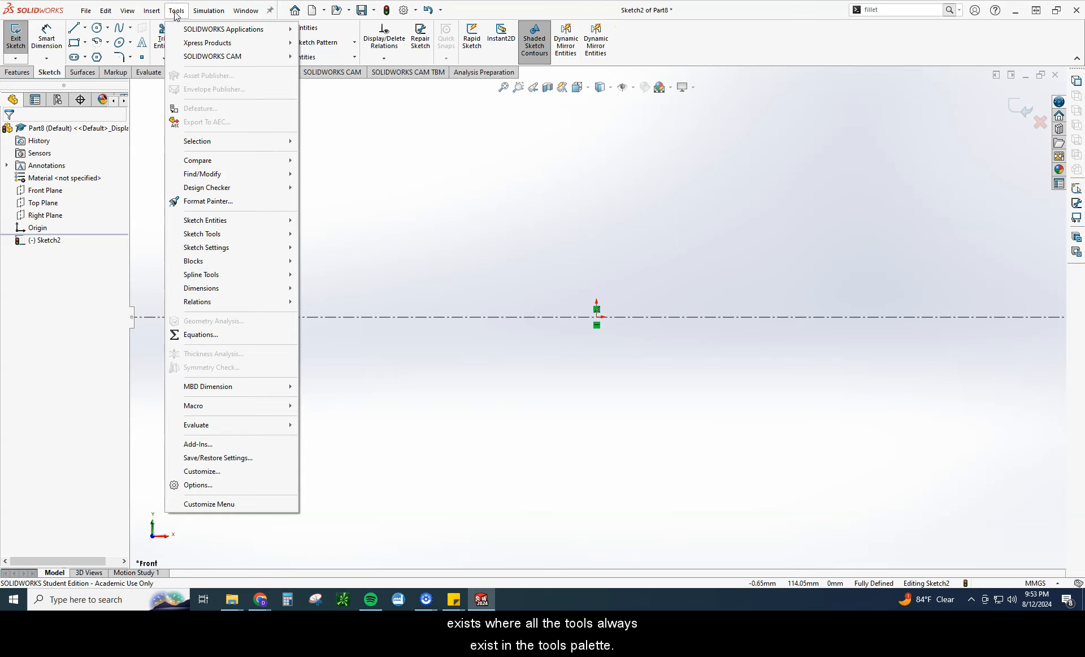
pyautogui.moveTo(220, 235)
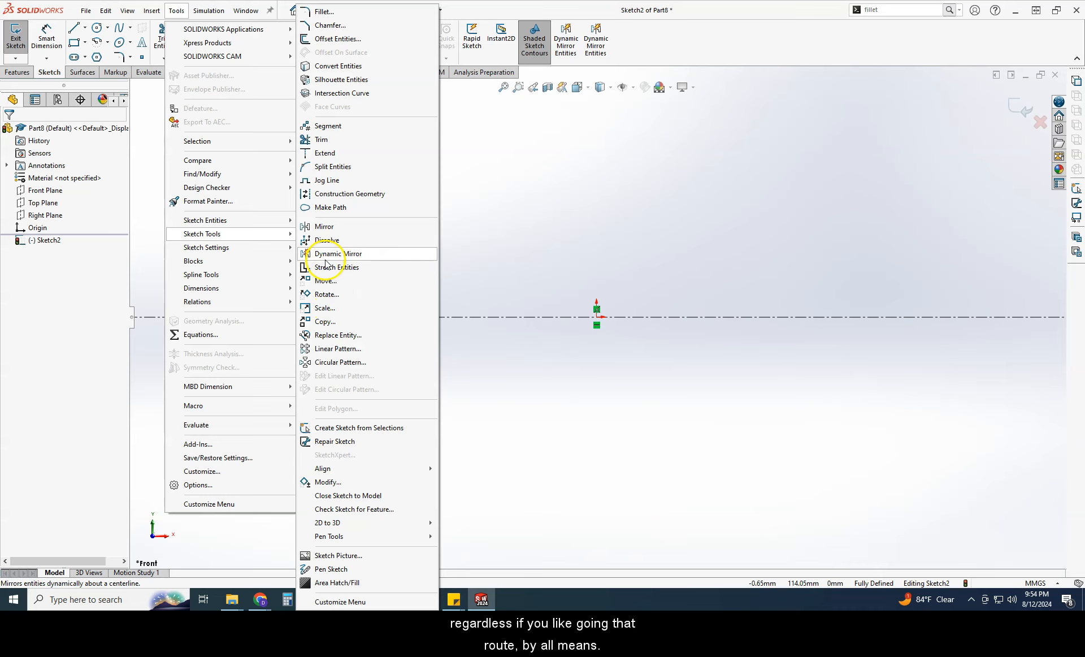
pyautogui.click(516, 222)
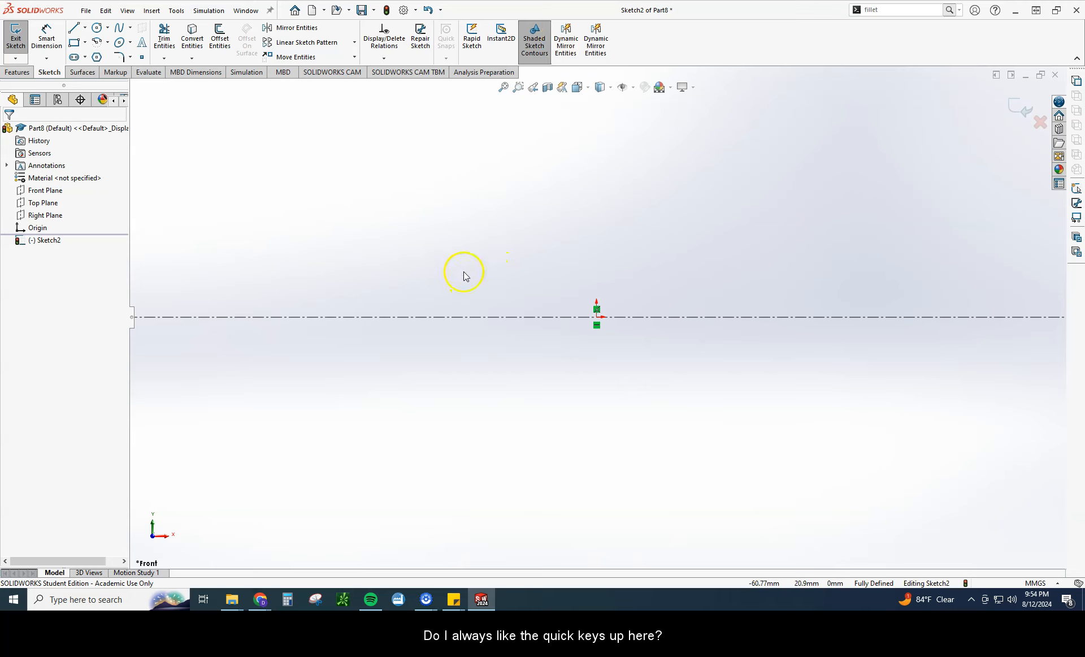
# Start dynamic mirroring about the horizontal centerline and sketch four connected lines above it, from its right portion to a horizontal line about 69 mm long
pyautogui.click(474, 318)
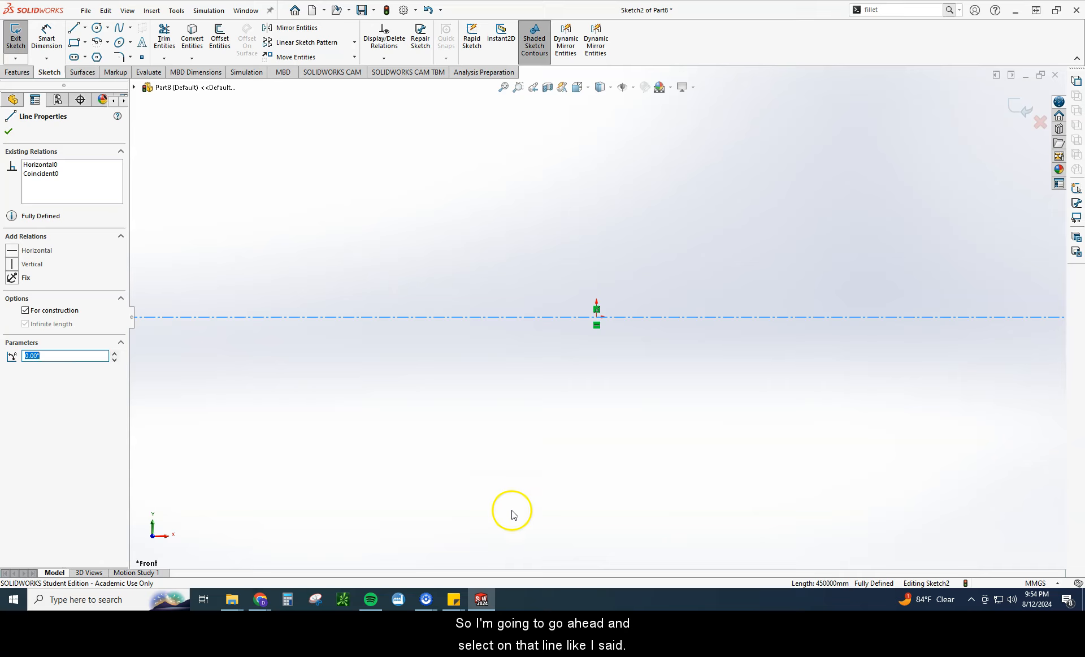
pyautogui.click(598, 51)
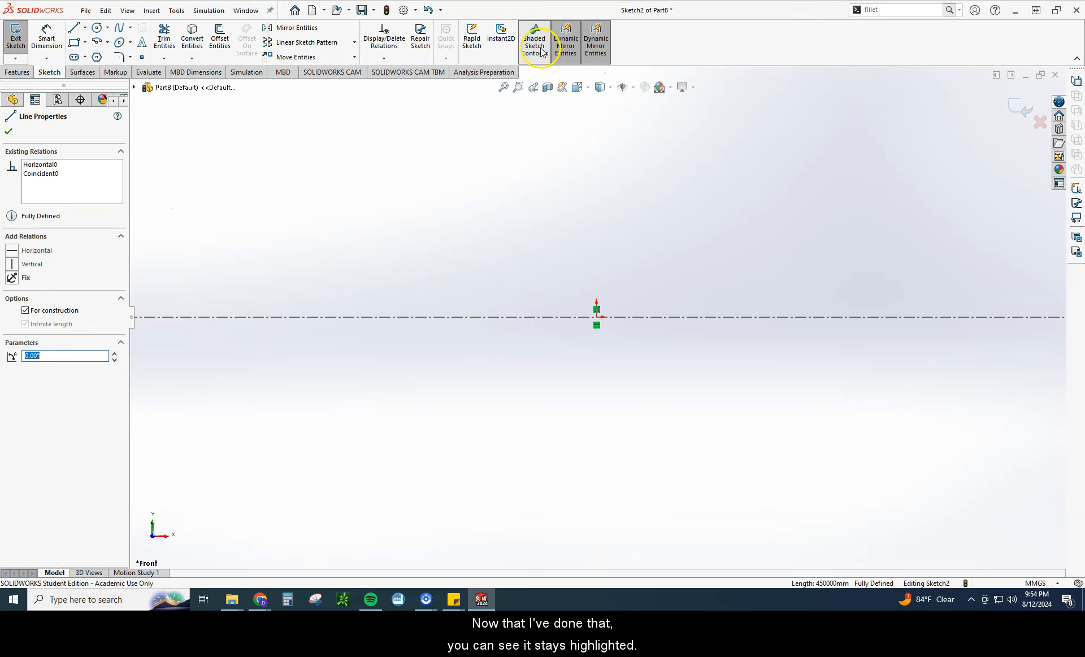
pyautogui.click(74, 29)
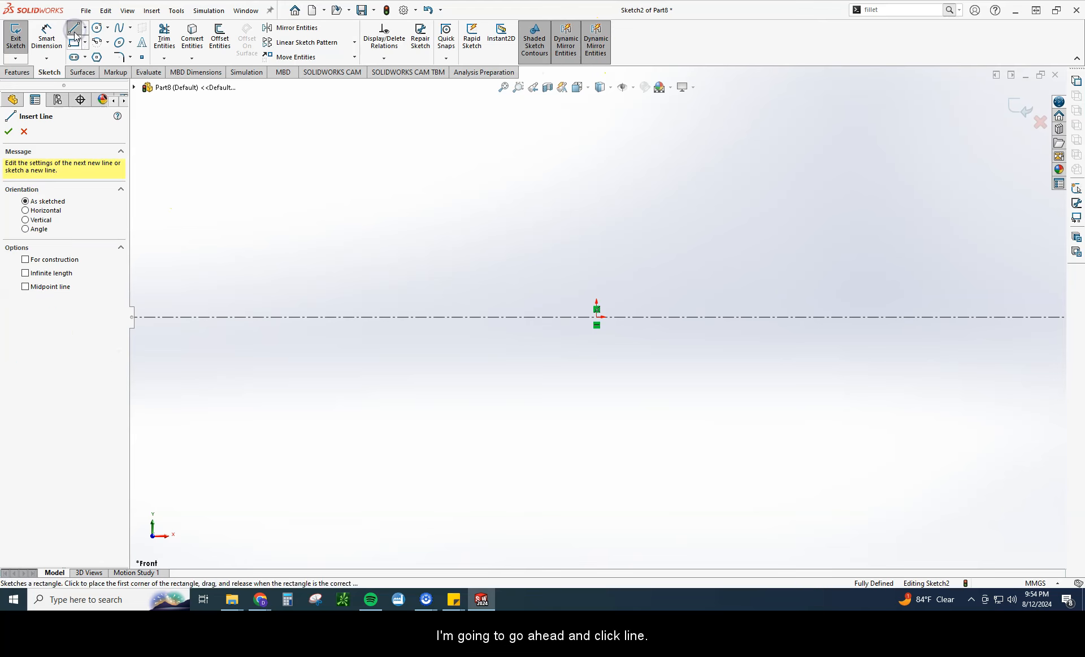
pyautogui.click(807, 317)
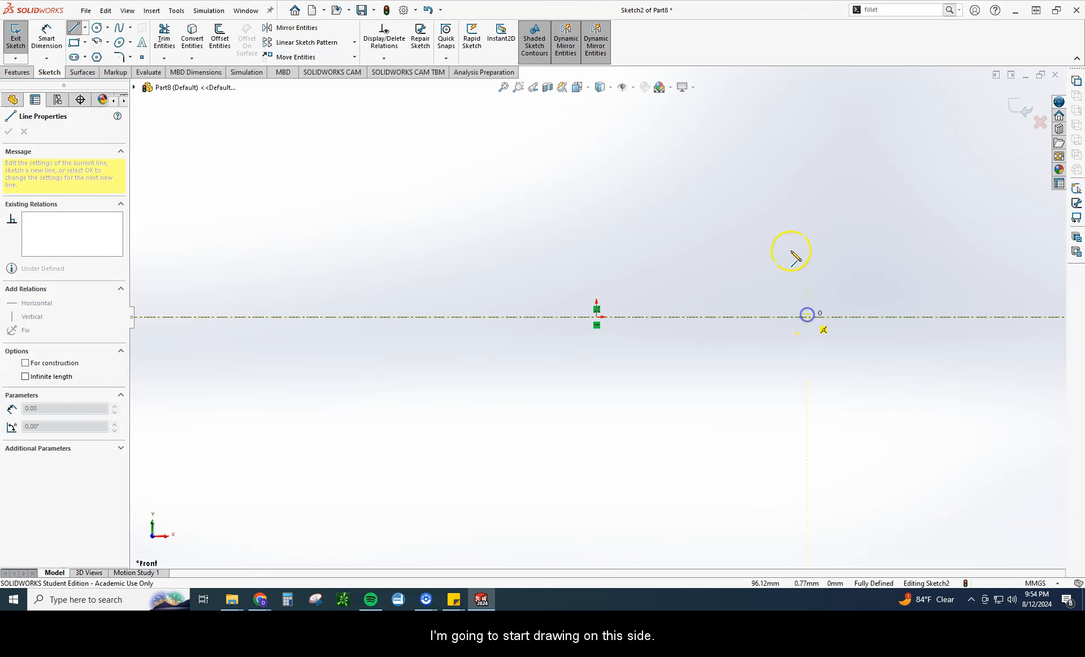
pyautogui.click(784, 208)
pyautogui.click(683, 168)
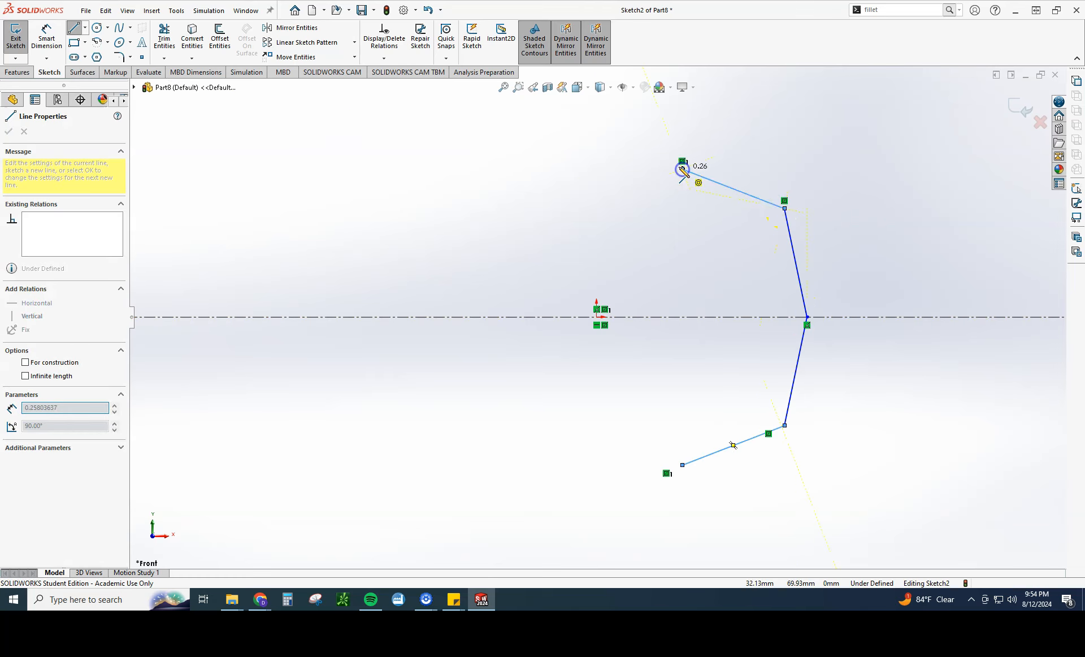
pyautogui.click(525, 156)
pyautogui.click(373, 157)
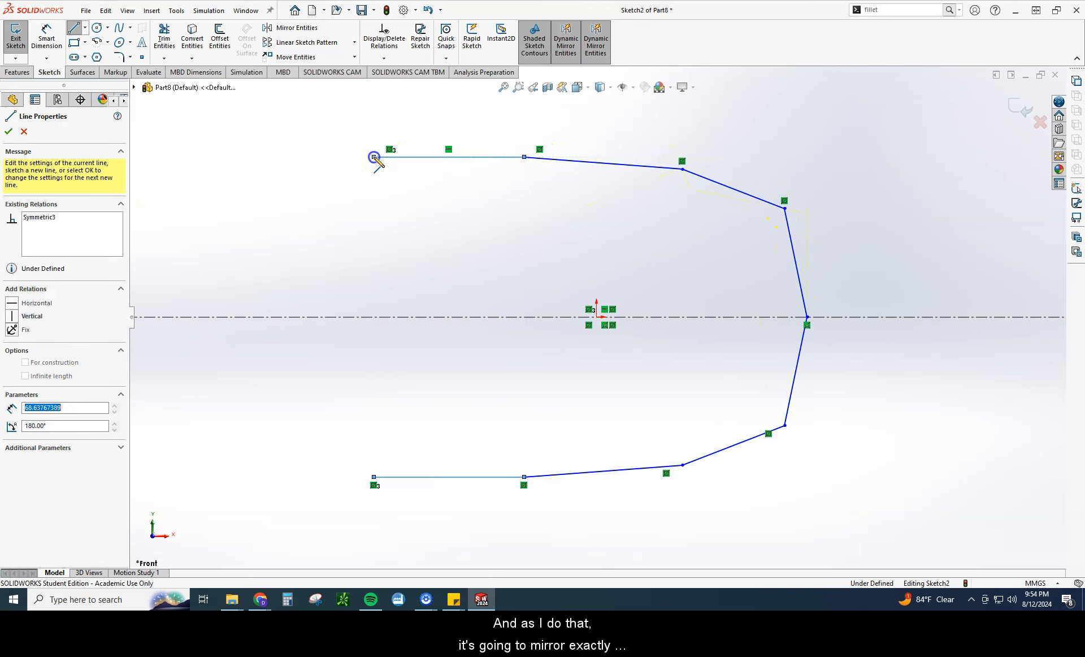
# Continue the profile with five zigzag lines on its left side, ending on the centerline, and finish the Line command
pyautogui.click(313, 193)
pyautogui.click(445, 243)
pyautogui.click(398, 272)
pyautogui.click(438, 295)
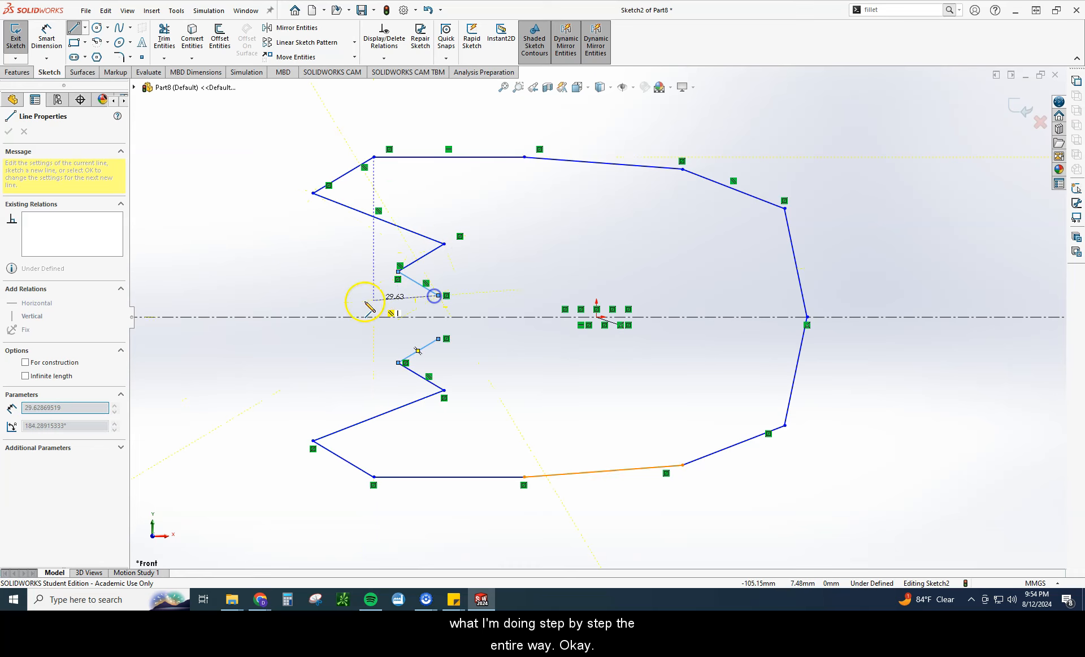
pyautogui.click(320, 316)
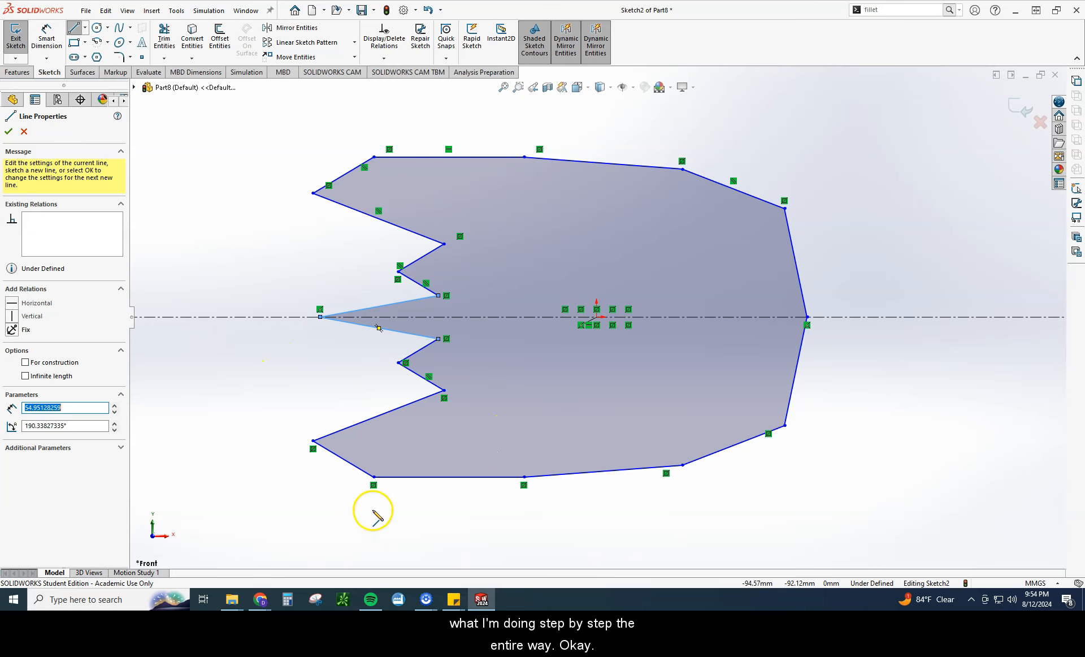
pyautogui.click(9, 131)
pyautogui.click(9, 131)
# Dimension the upper horizontal line's right endpoint to the centerline at 75 mm and reposition the dimension slightly to the left
pyautogui.click(39, 45)
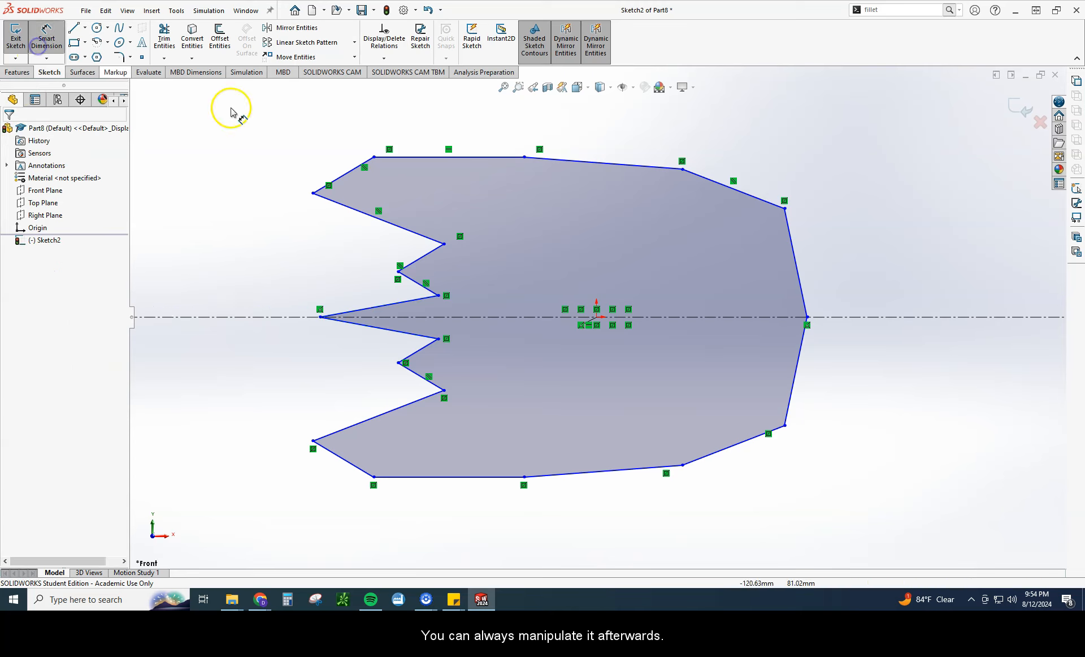
pyautogui.click(524, 156)
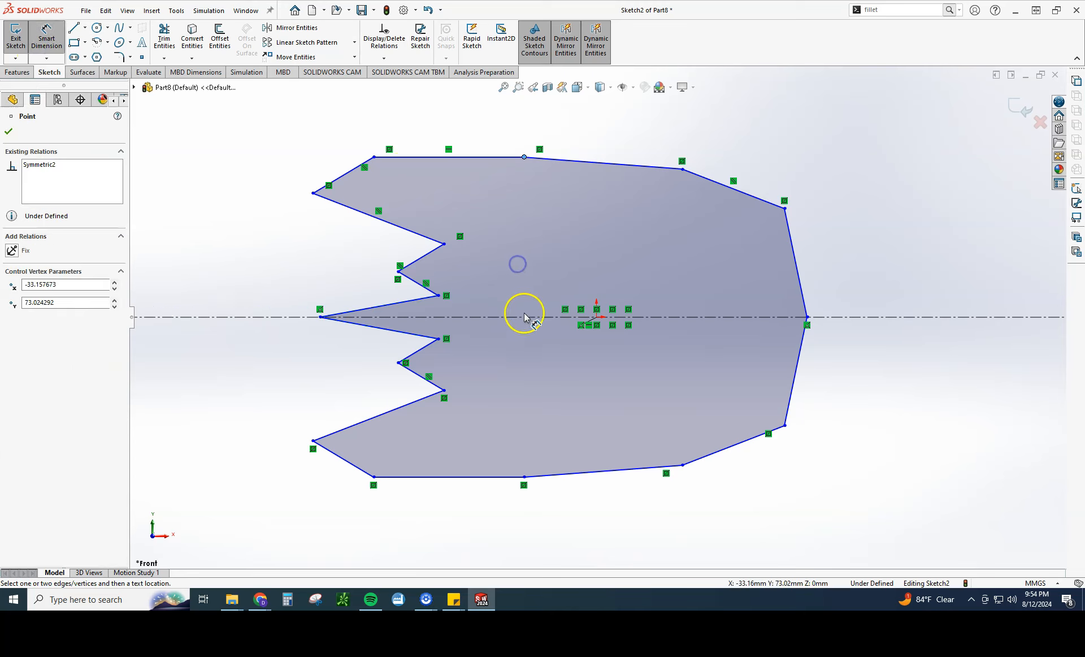
pyautogui.click(527, 317)
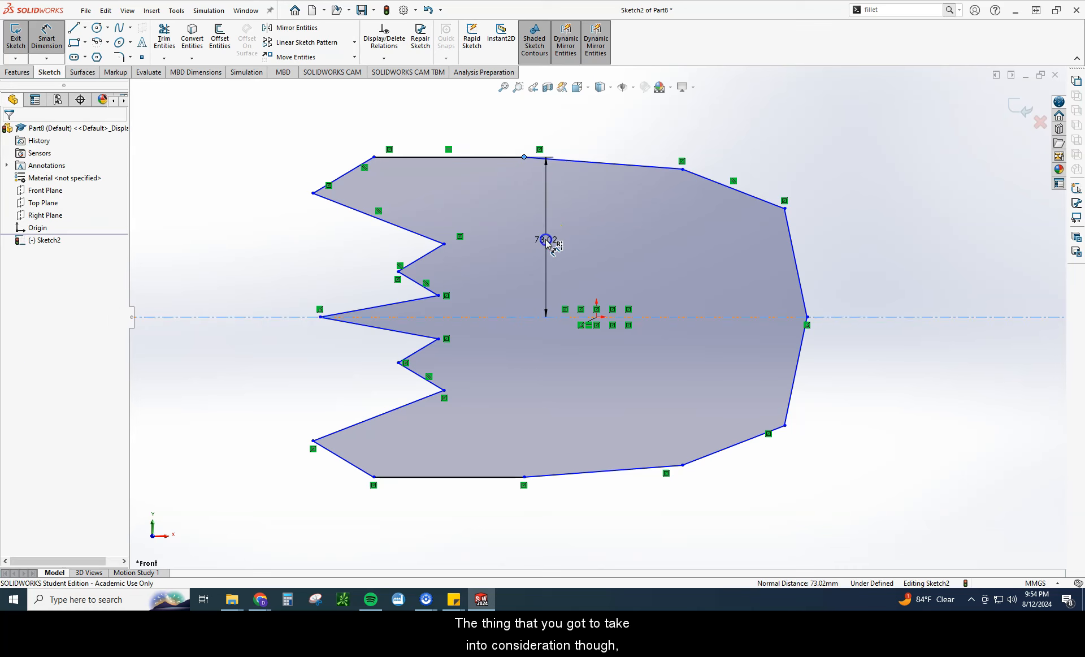
pyautogui.click(546, 243)
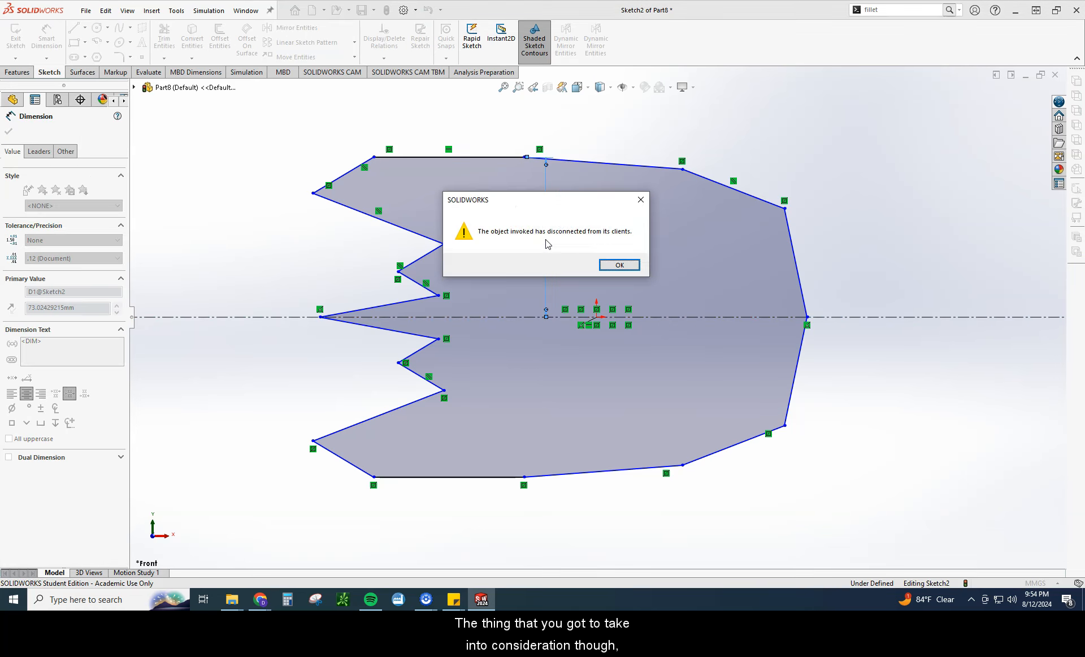
pyautogui.click(601, 261)
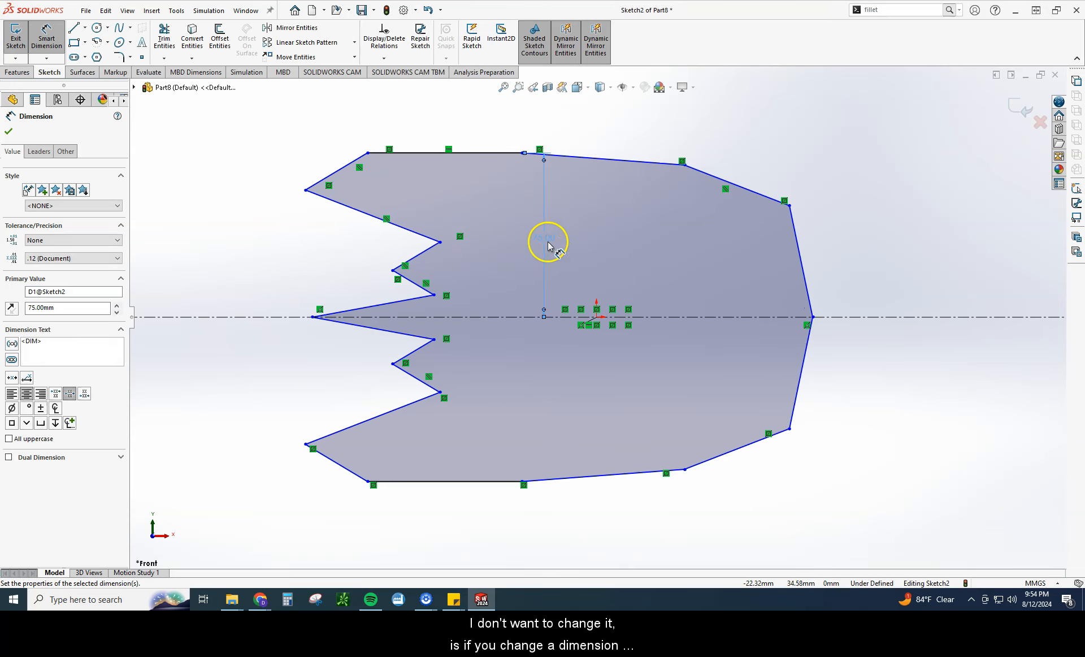
pyautogui.moveTo(544, 235); pyautogui.dragTo(540, 236)
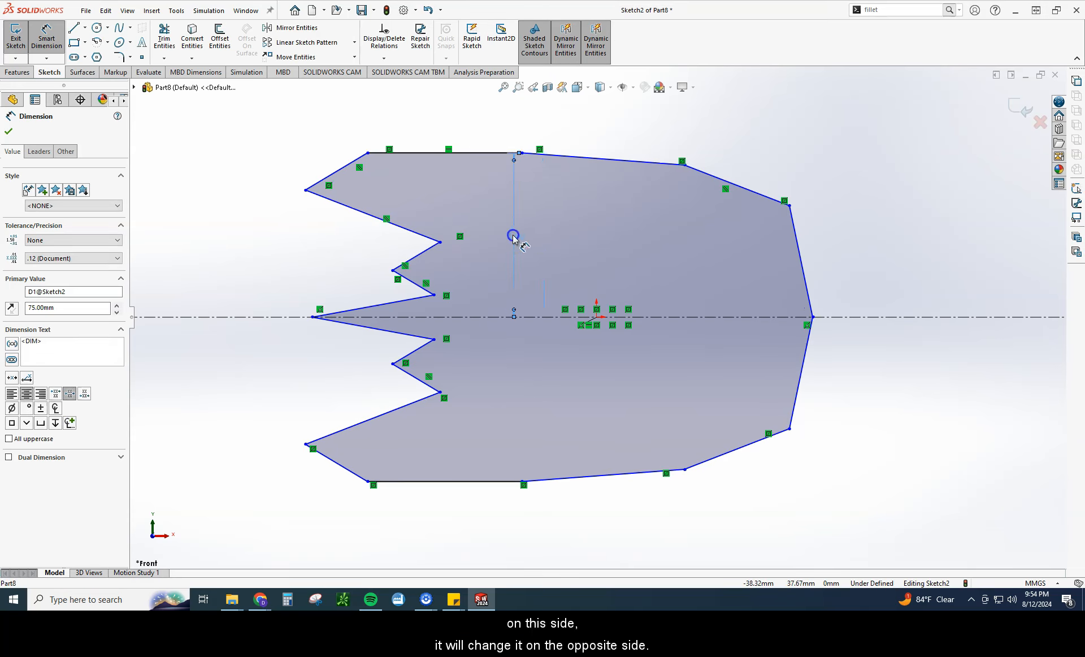